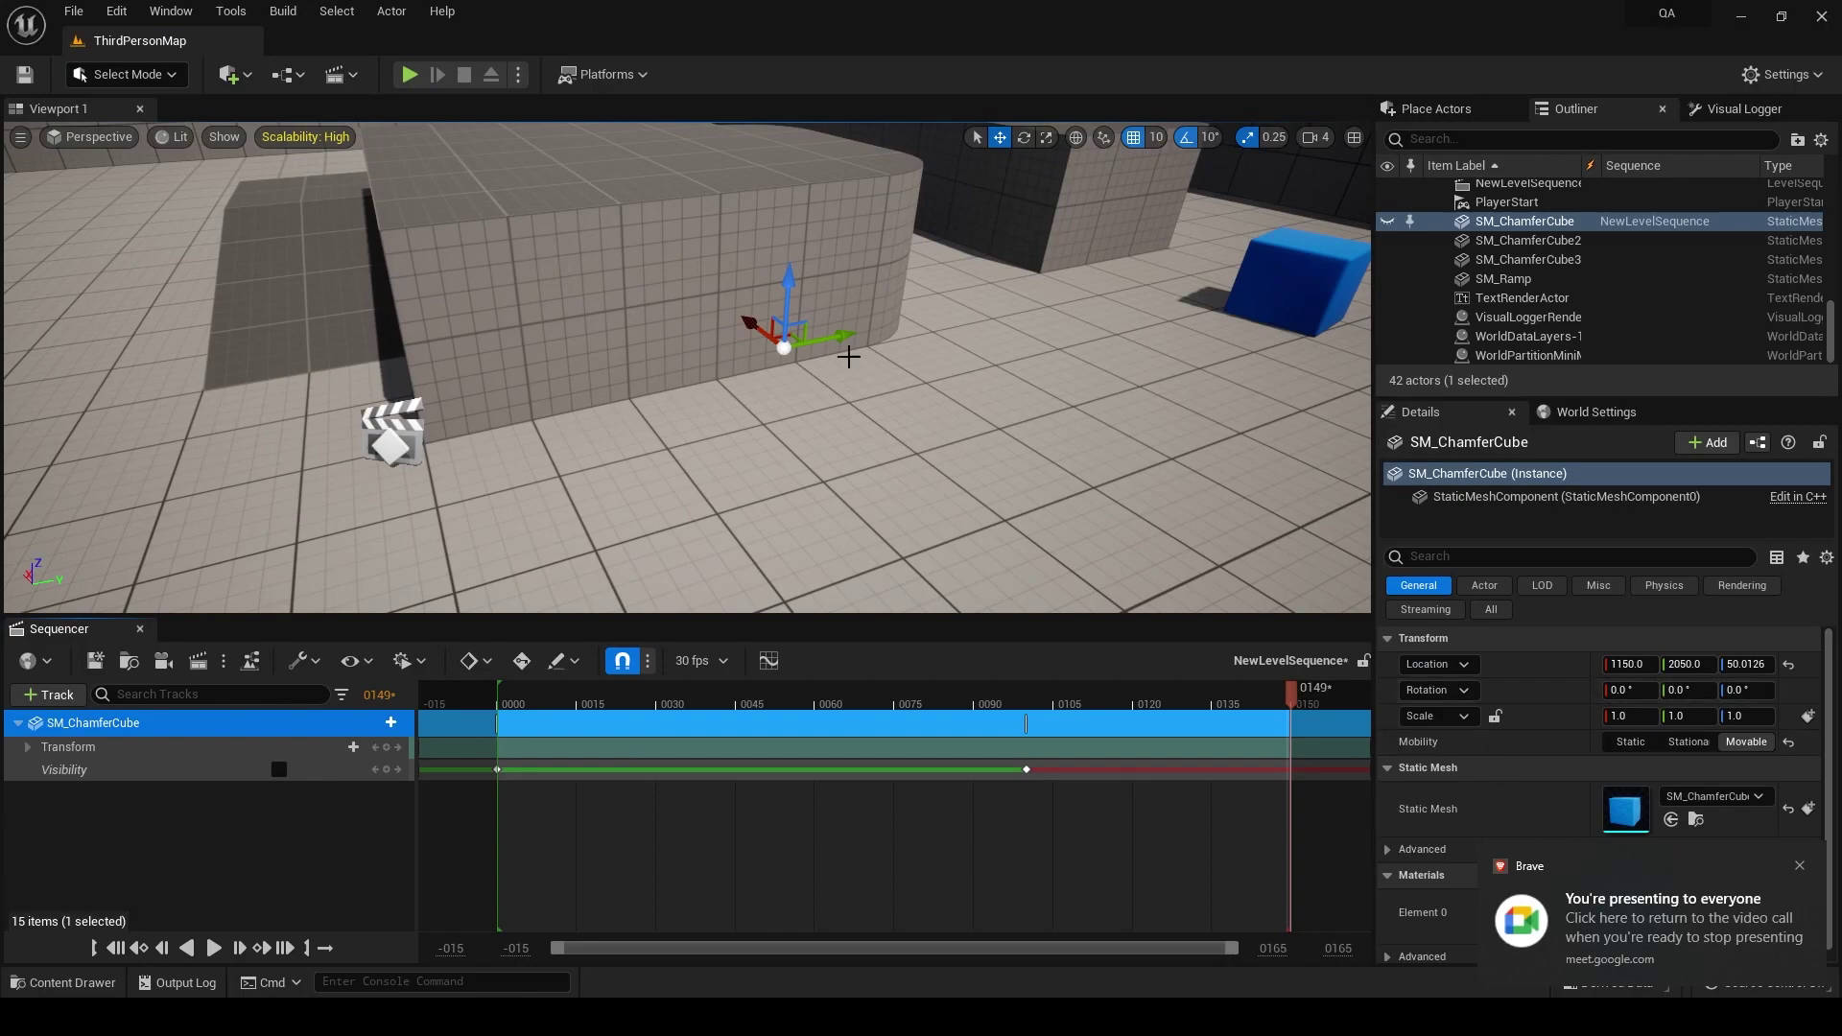
Step: Check the engine quality settings, then delete the SM_ChamferCube track from the sequence
{"action": "left_click", "coordinate": [304, 137]}
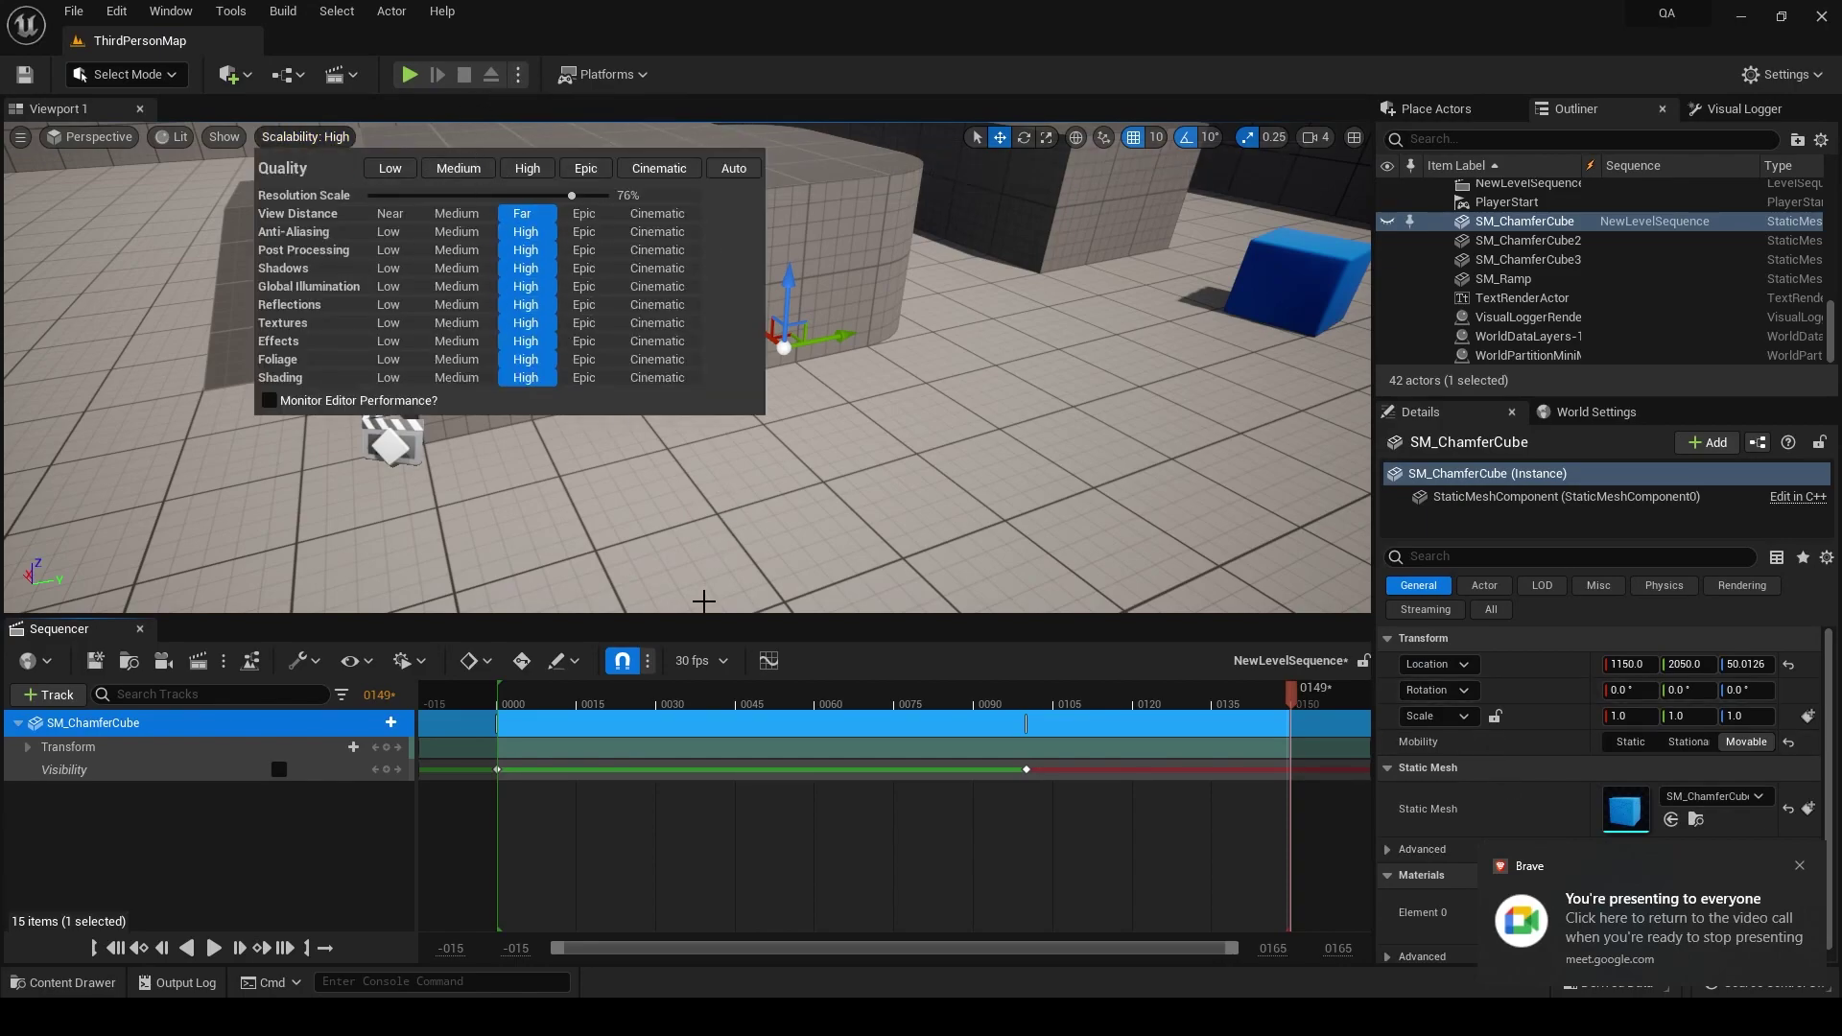
{"action": "left_click", "coordinate": [714, 620]}
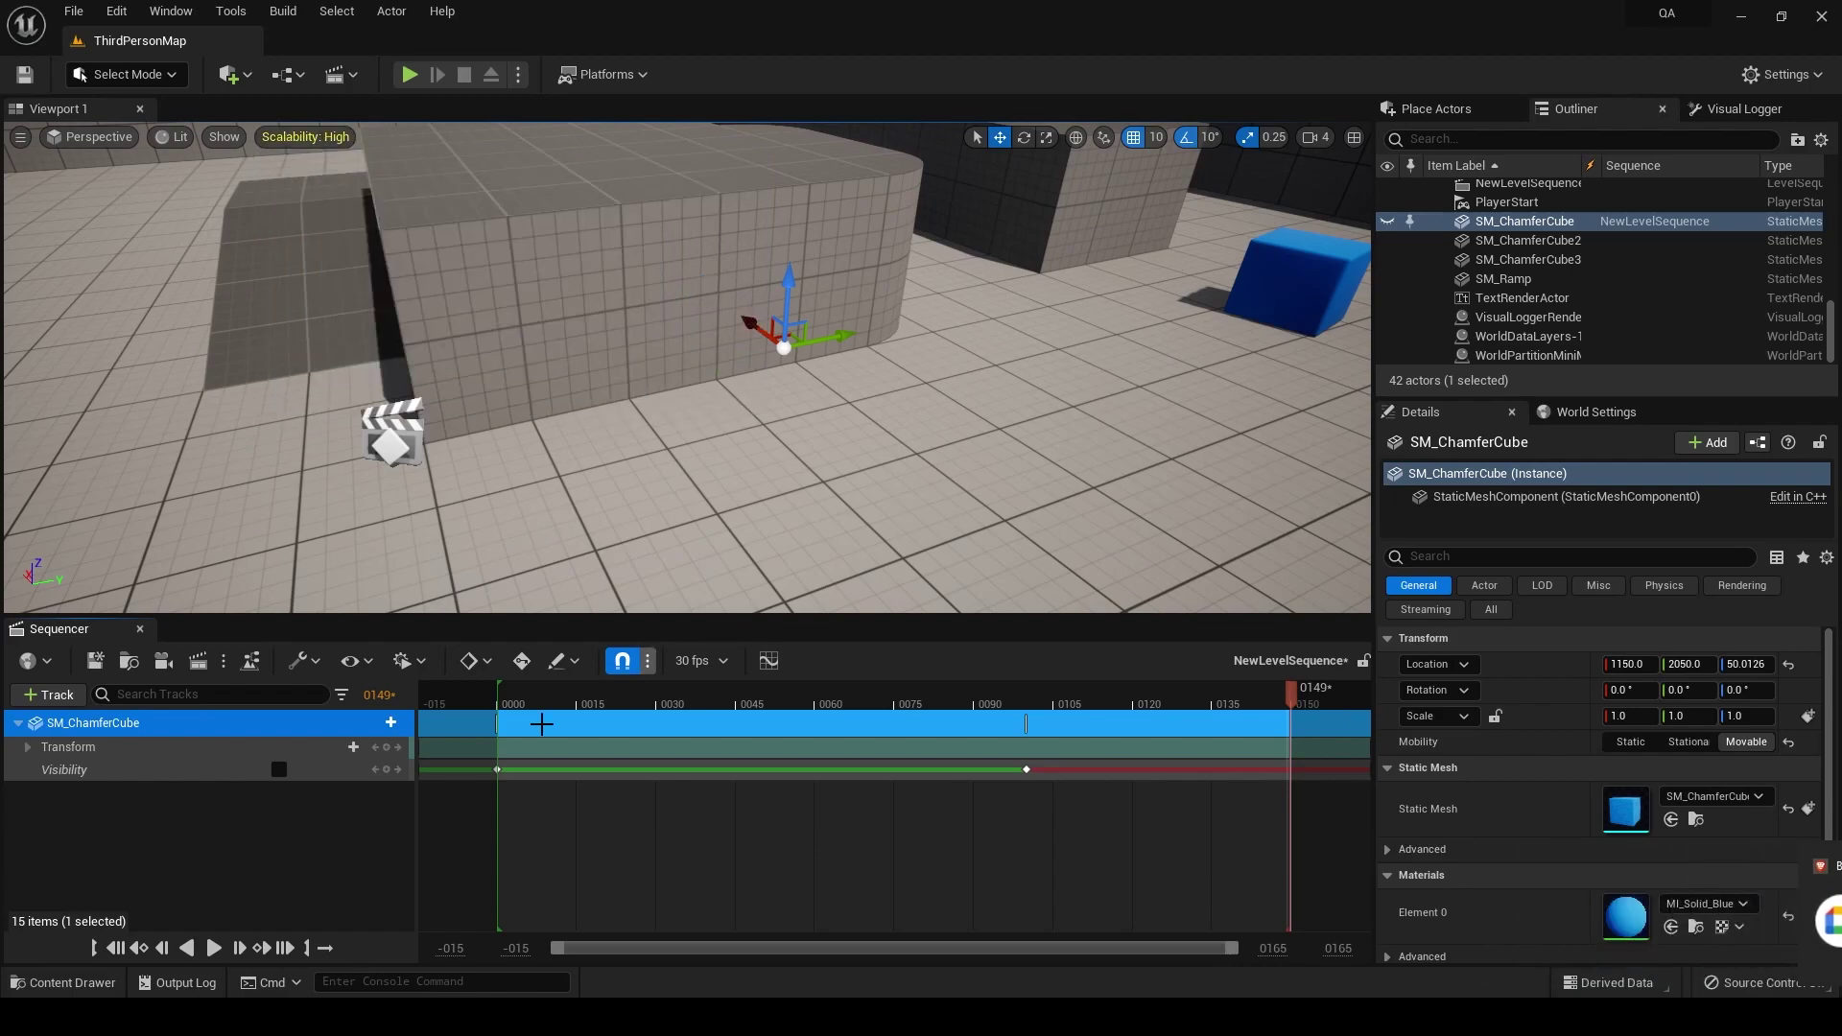
{"action": "left_click", "coordinate": [169, 806]}
{"action": "left_click", "coordinate": [152, 727]}
{"action": "key", "text": "Delete"}
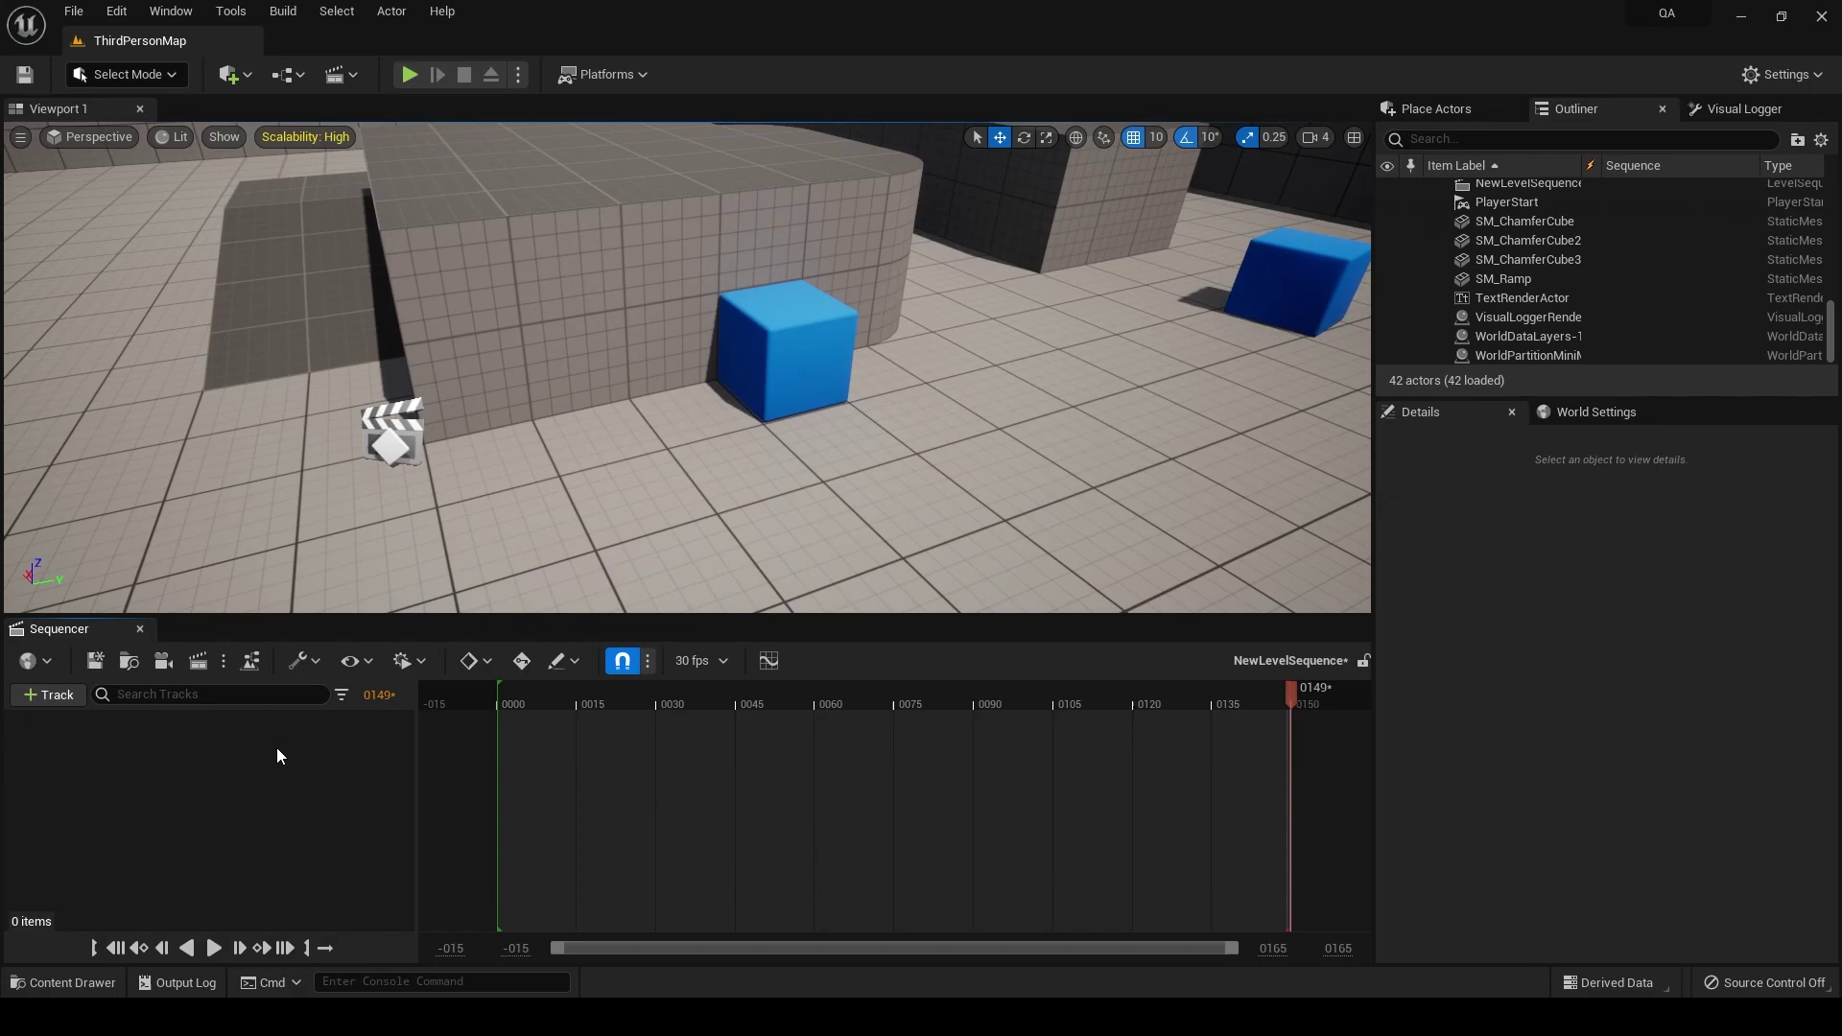
Step: Confirm the sequence display rate stays at 30 fps, adjusting the viewport to show the sky
{"action": "mouse_move", "coordinate": [706, 438]}
{"action": "right_mouse_down"}
{"action": "mouse_move", "coordinate": [675, 551]}
{"action": "mouse_move", "coordinate": [648, 317]}
{"action": "right_mouse_up"}
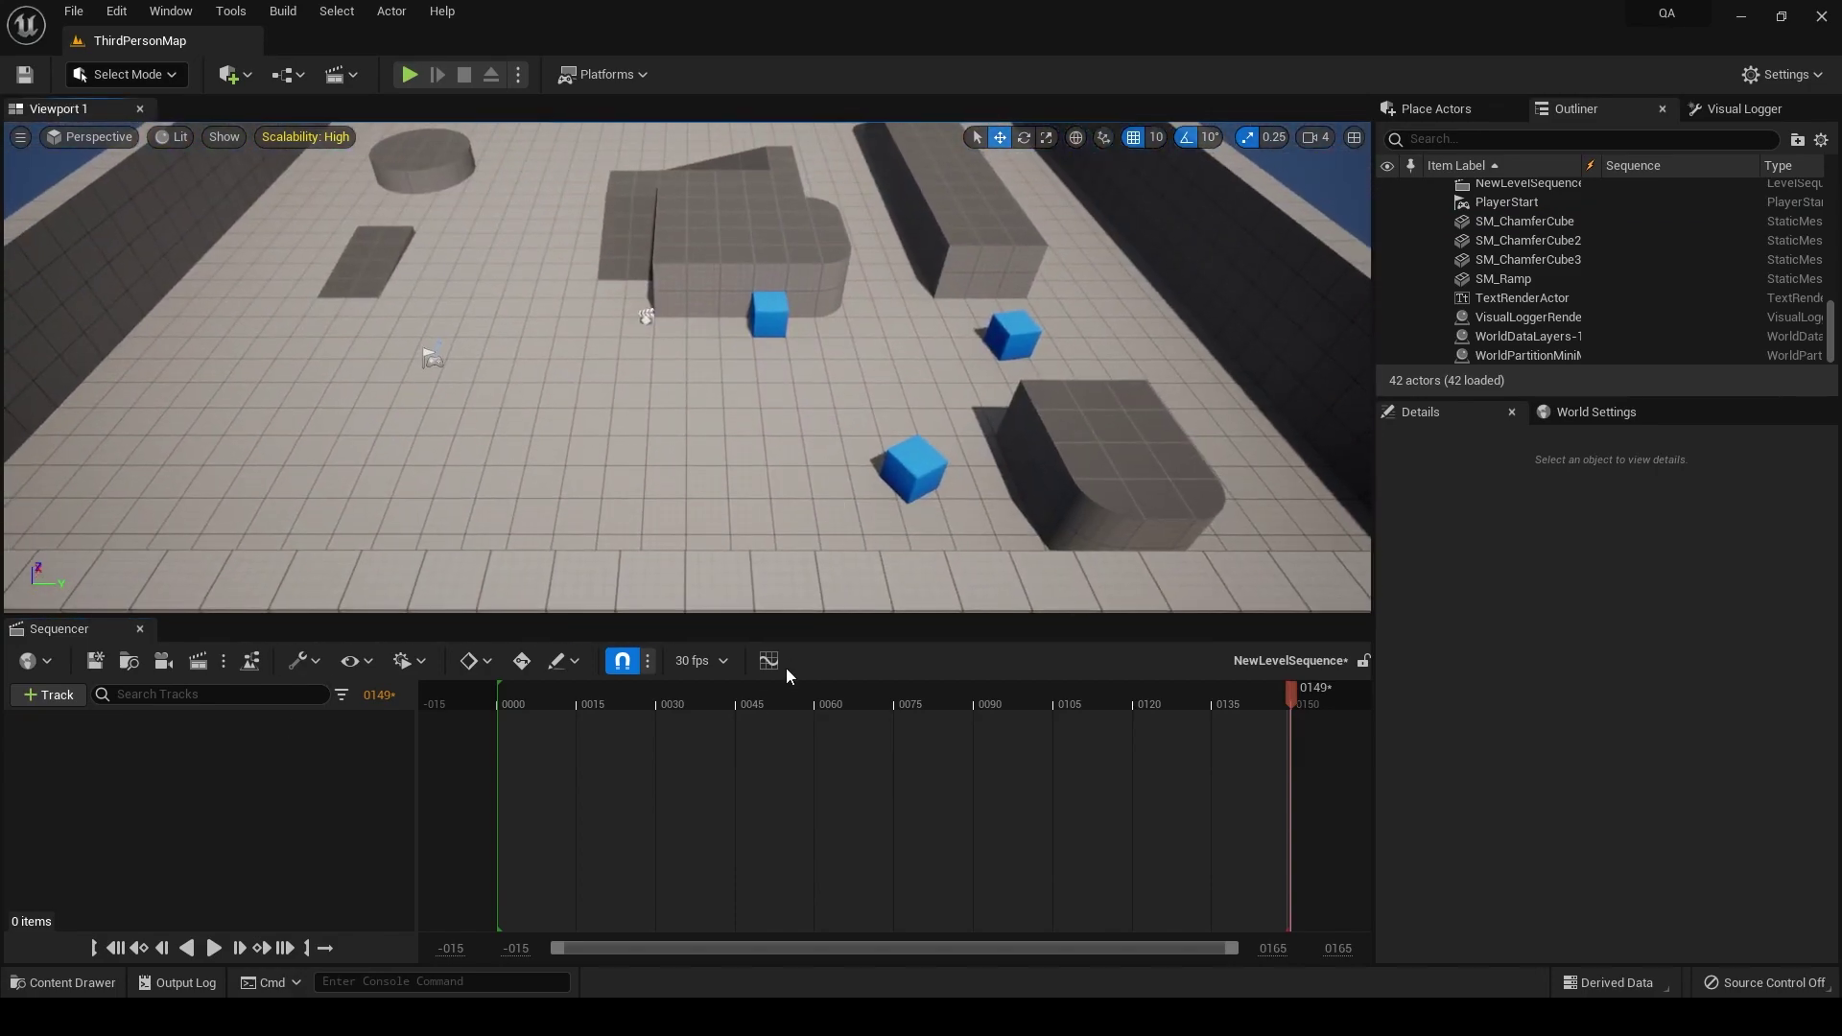
{"action": "left_click", "coordinate": [702, 660]}
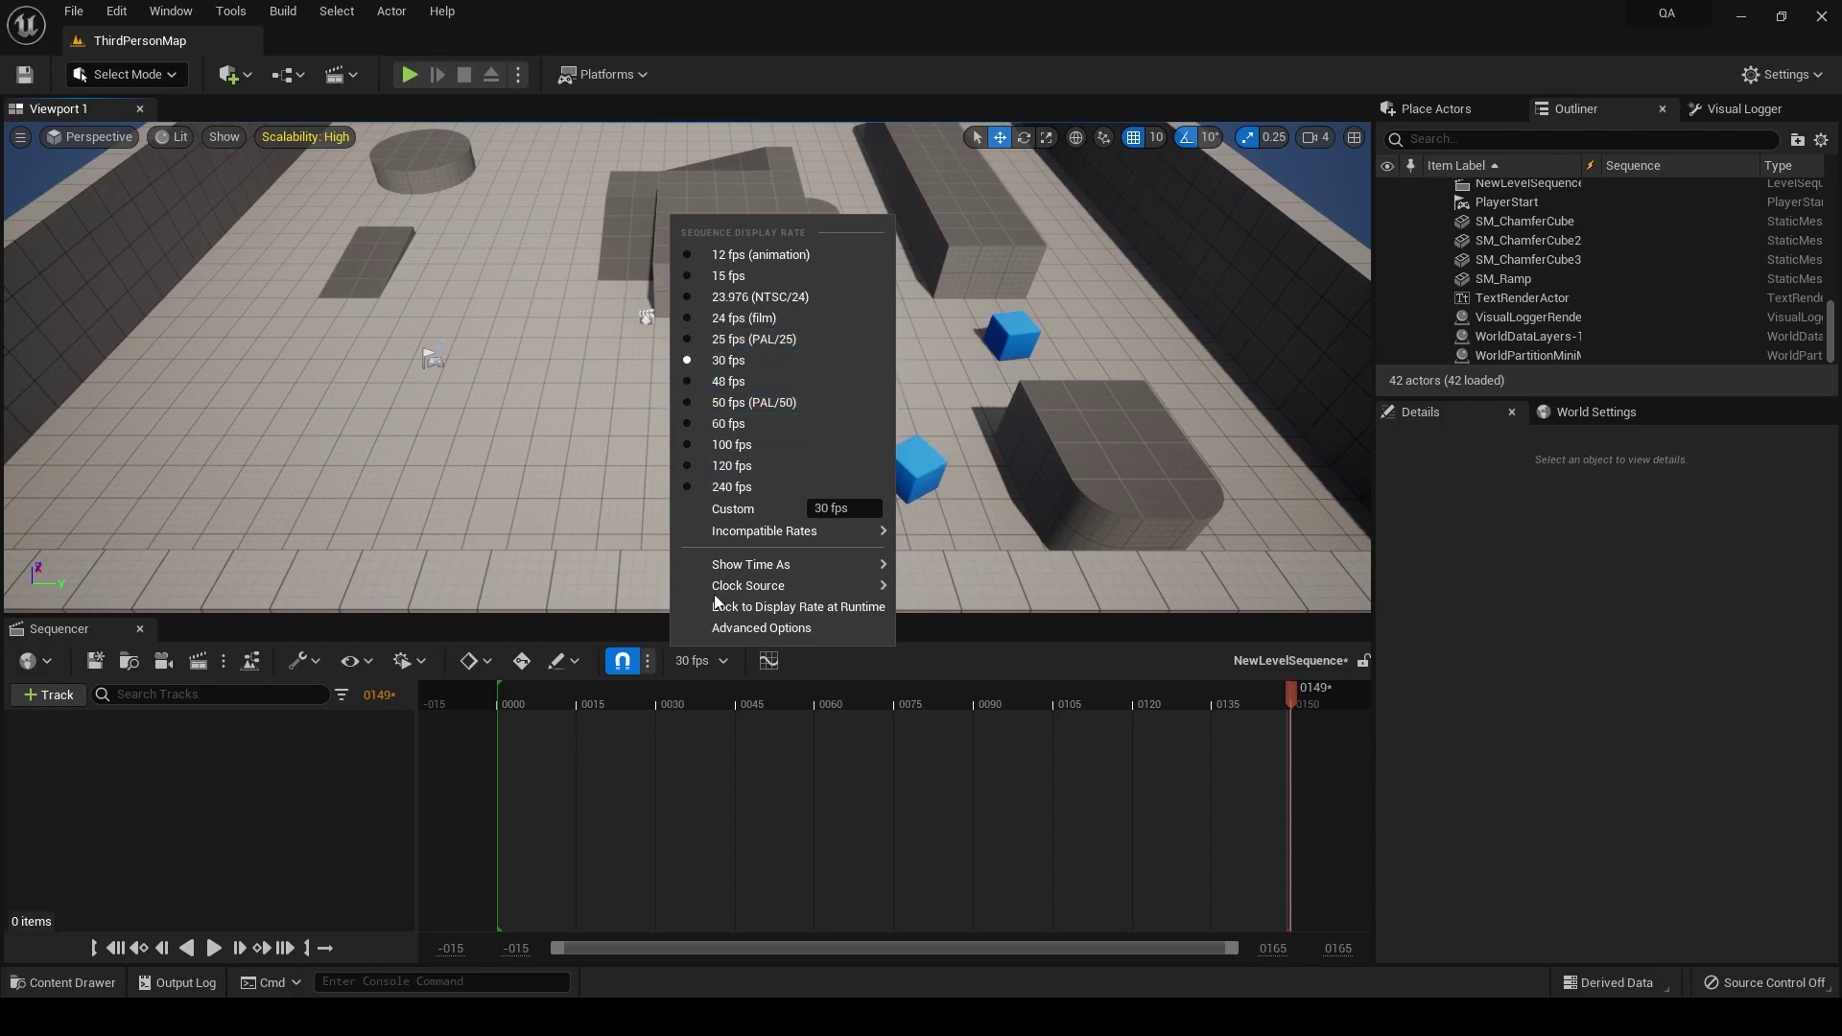
{"action": "left_click", "coordinate": [642, 680]}
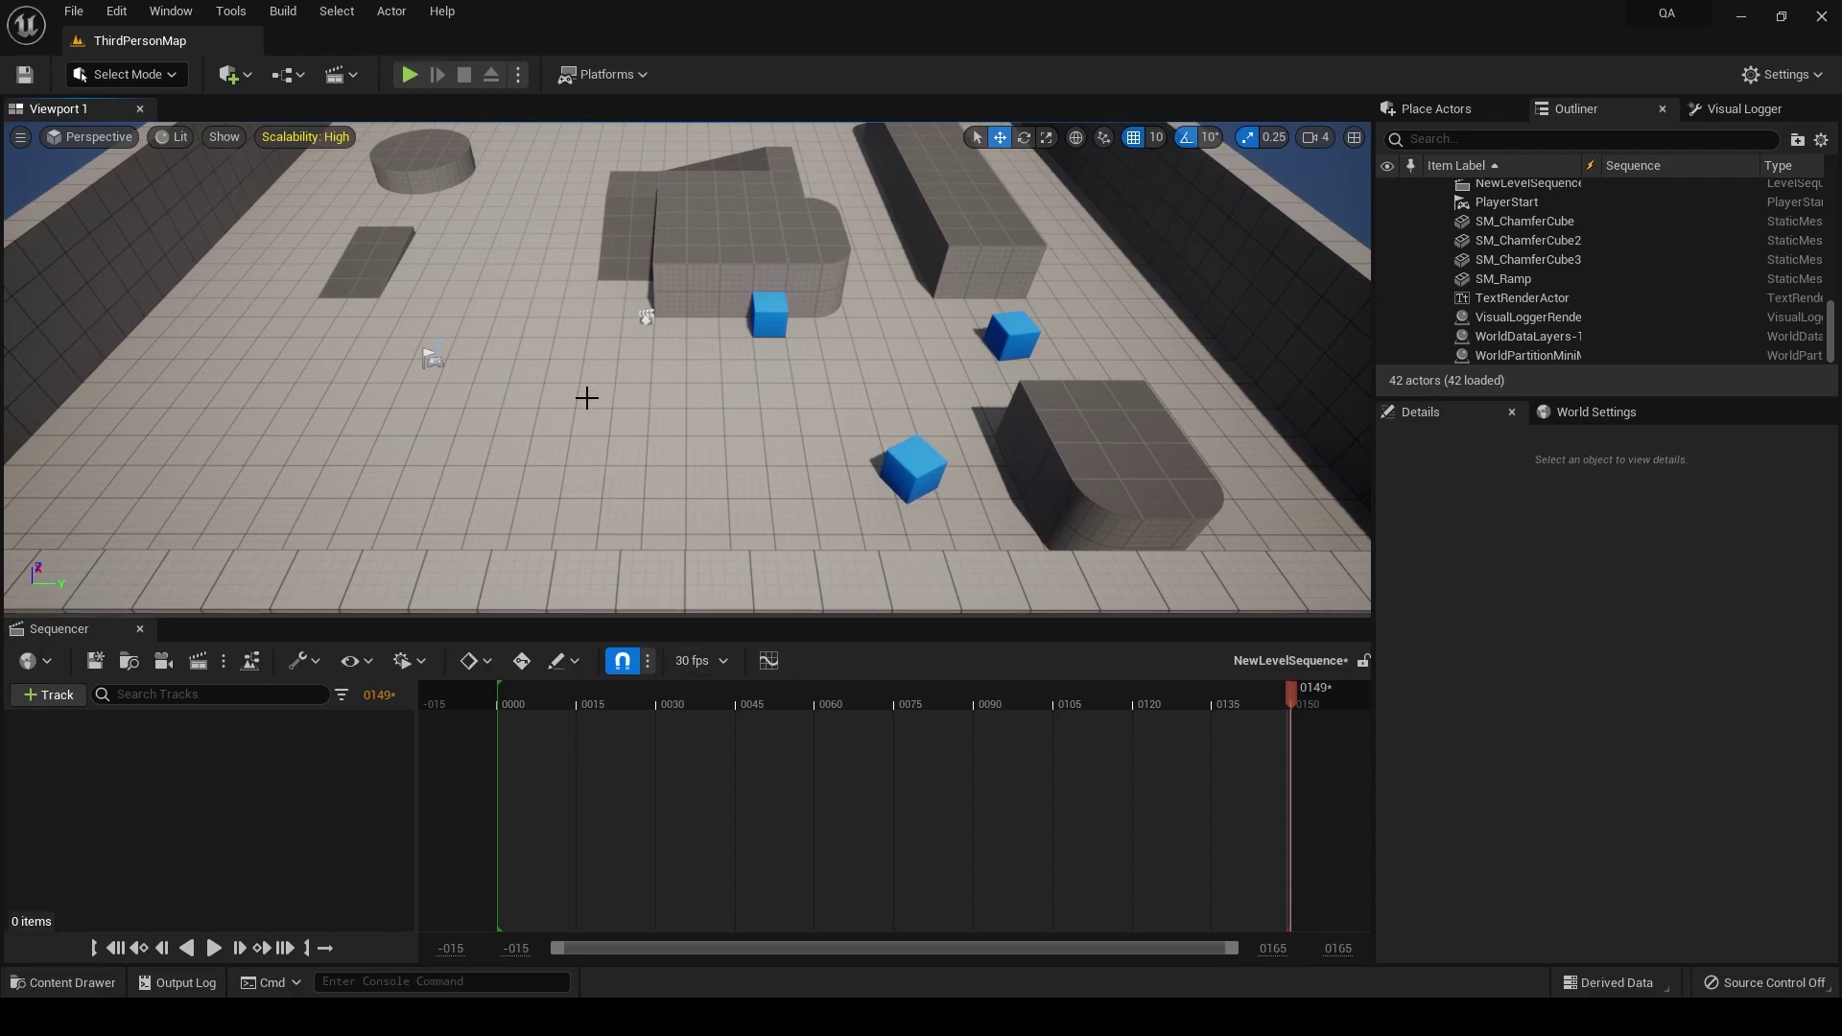
{"action": "scroll", "coordinate": [591, 404], "scroll_direction": "down", "scroll_amount": 1}
{"action": "right_click_drag", "start_coordinate": [742, 433], "coordinate": [768, 584]}
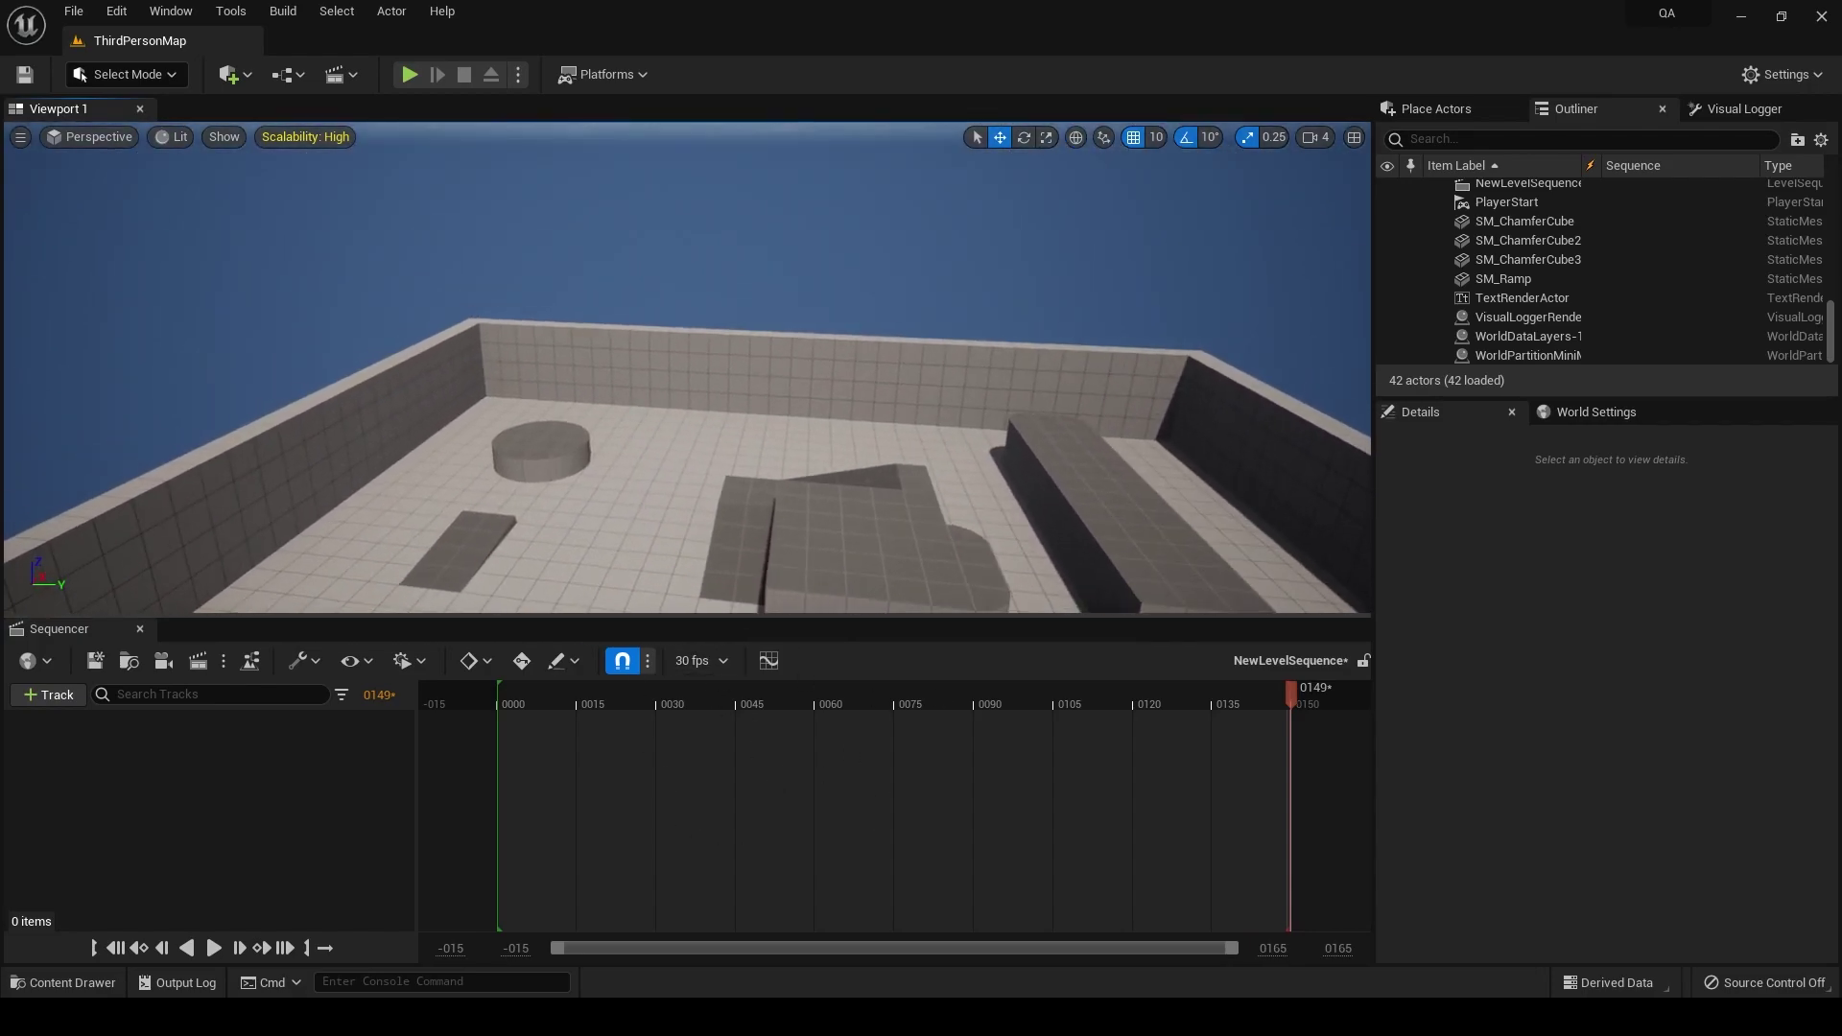
Step: Start a new Niagara System in the Content Drawer, briefly previewing the template option
{"action": "right_click", "coordinate": [648, 490]}
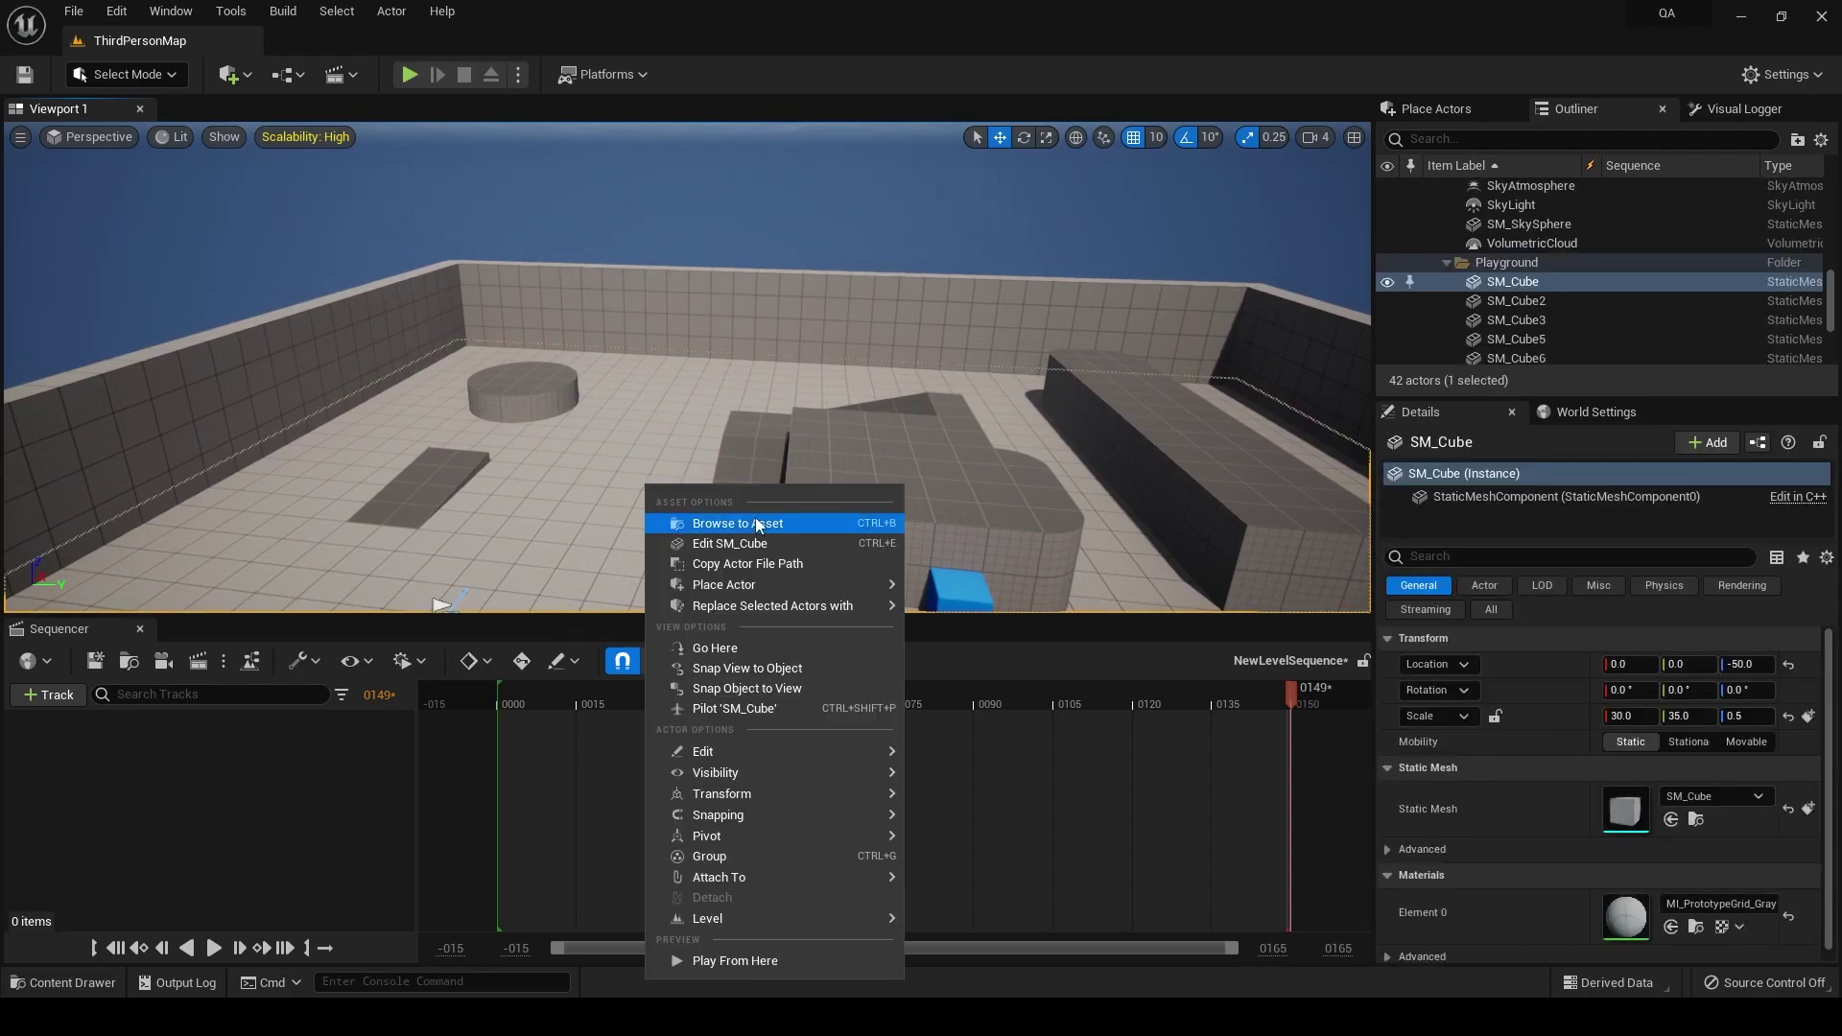
{"action": "left_click", "coordinate": [521, 800]}
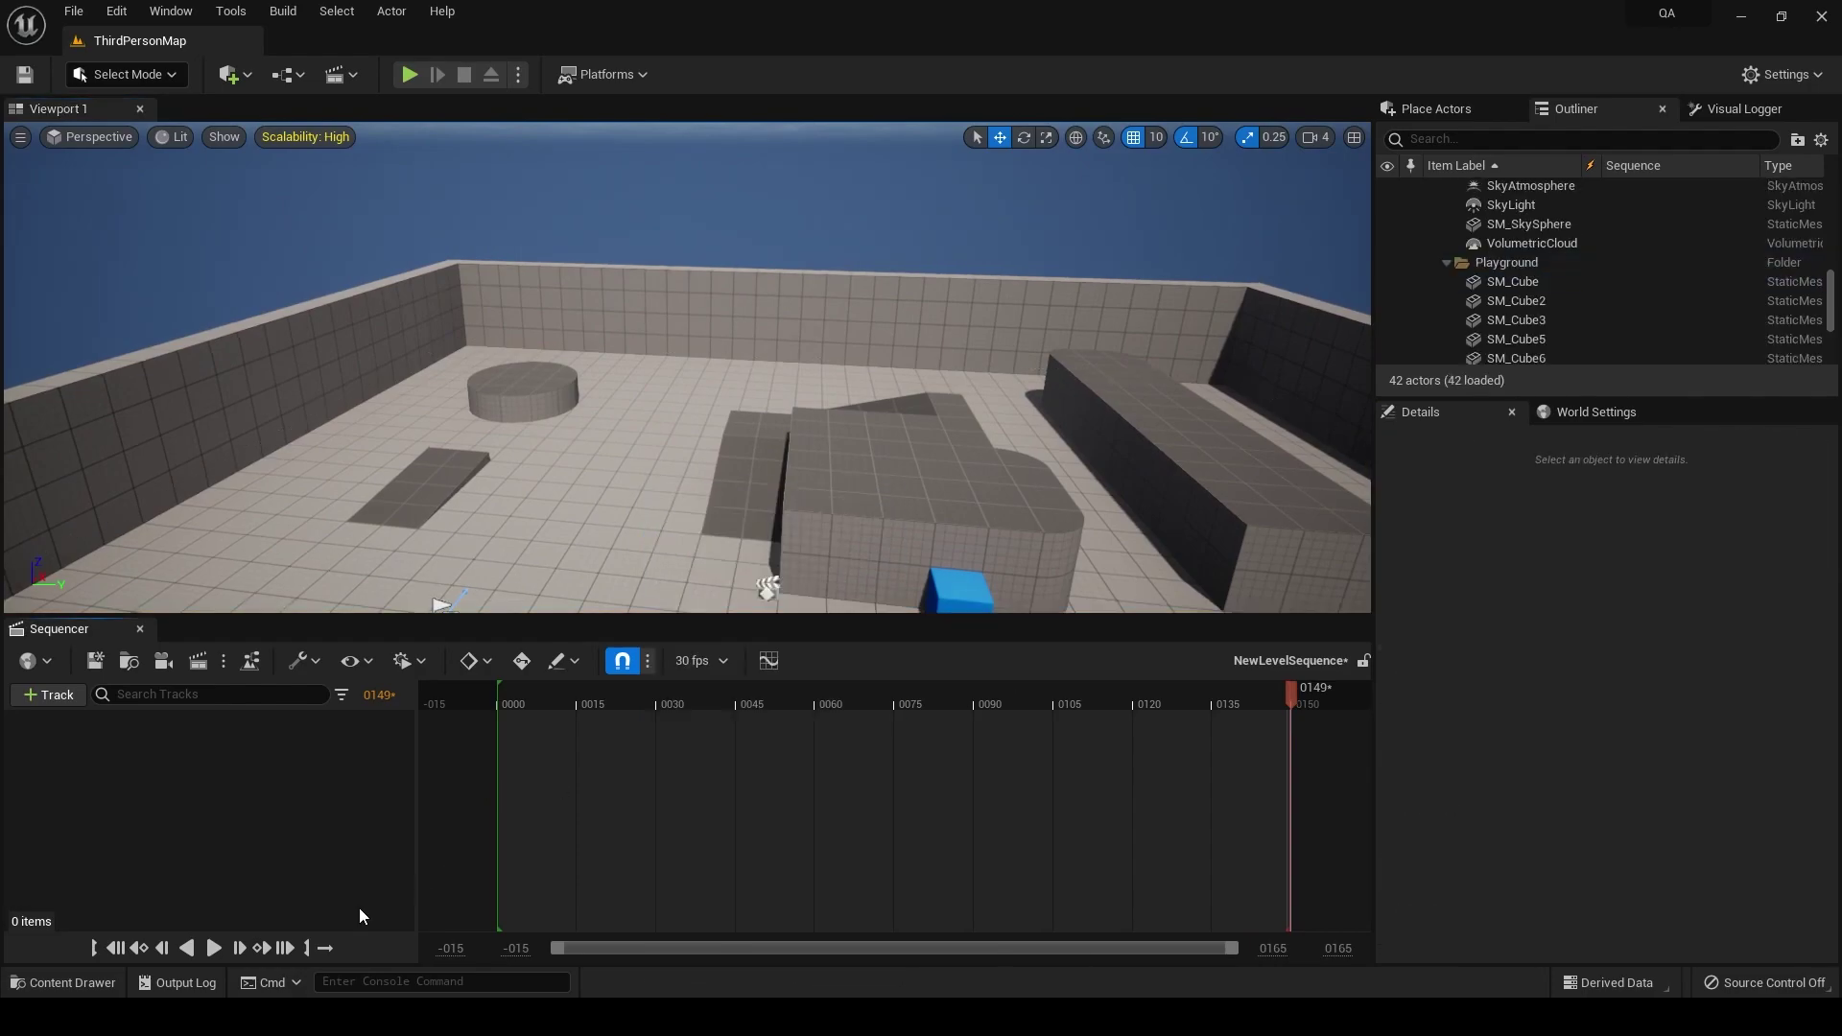
{"action": "left_click", "coordinate": [73, 983]}
{"action": "right_click", "coordinate": [638, 850]}
{"action": "left_click", "coordinate": [745, 460]}
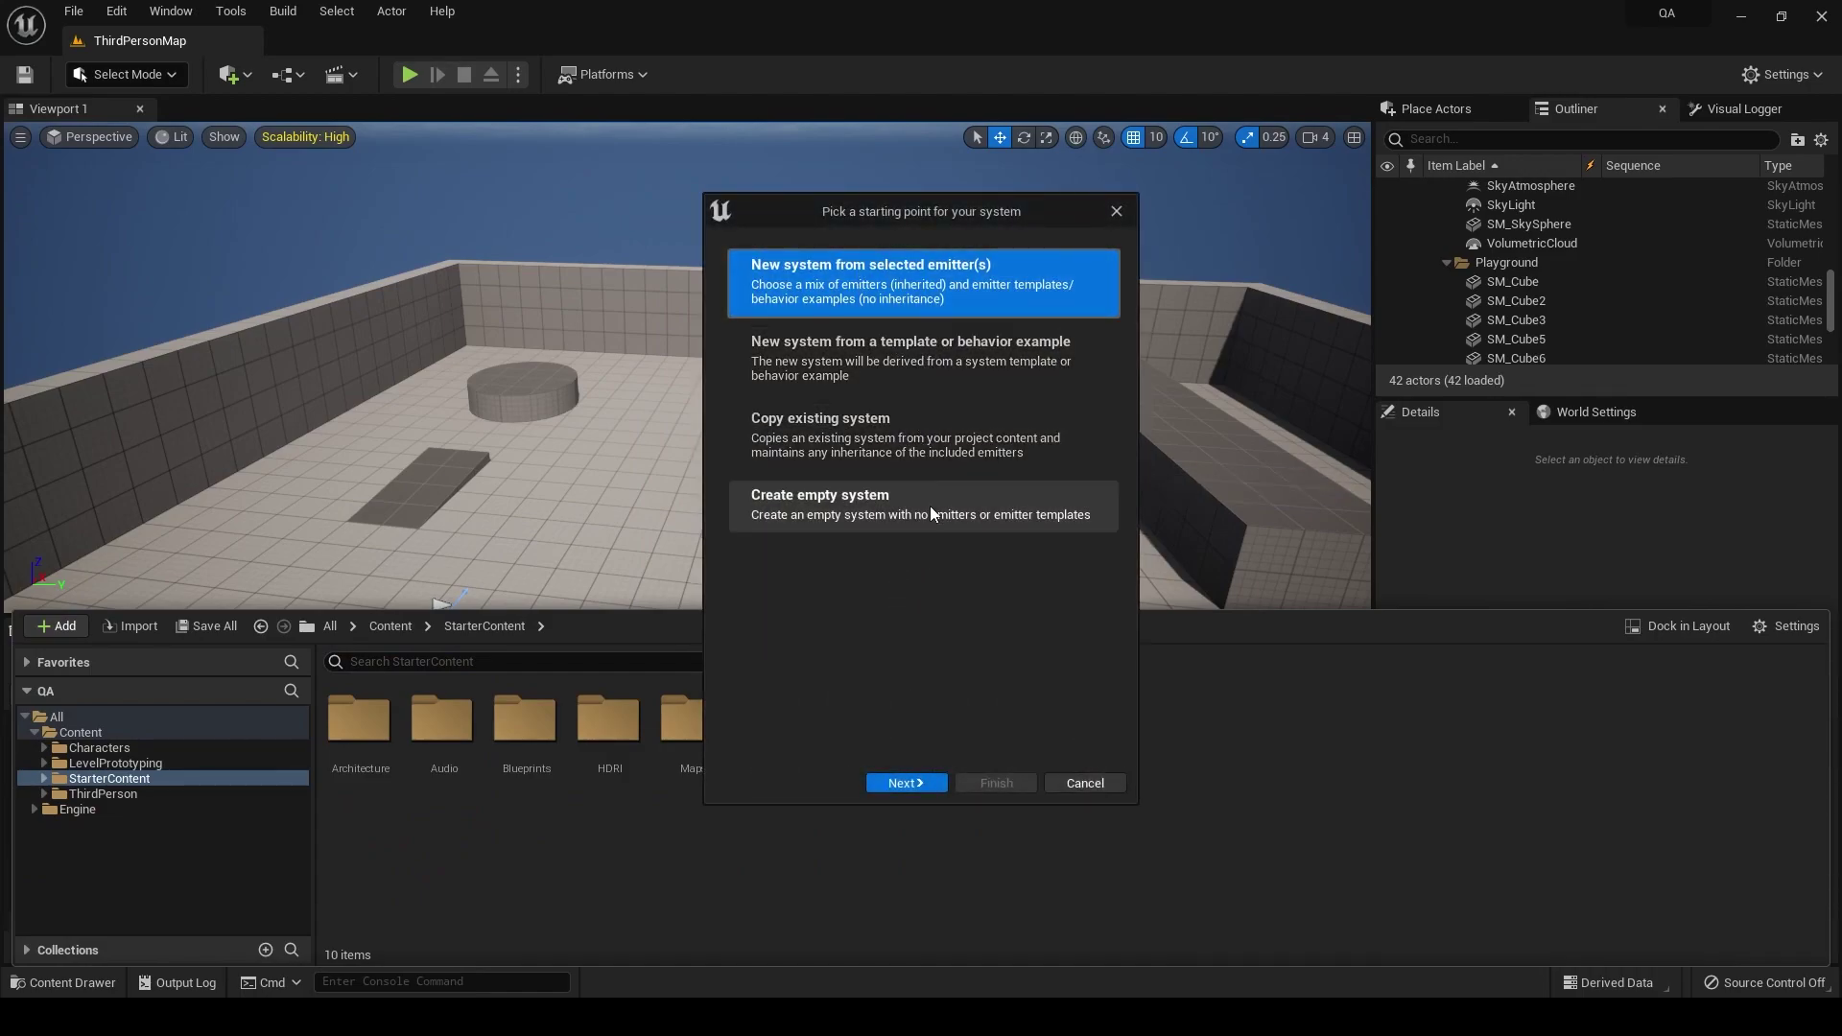
{"action": "left_click", "coordinate": [910, 350]}
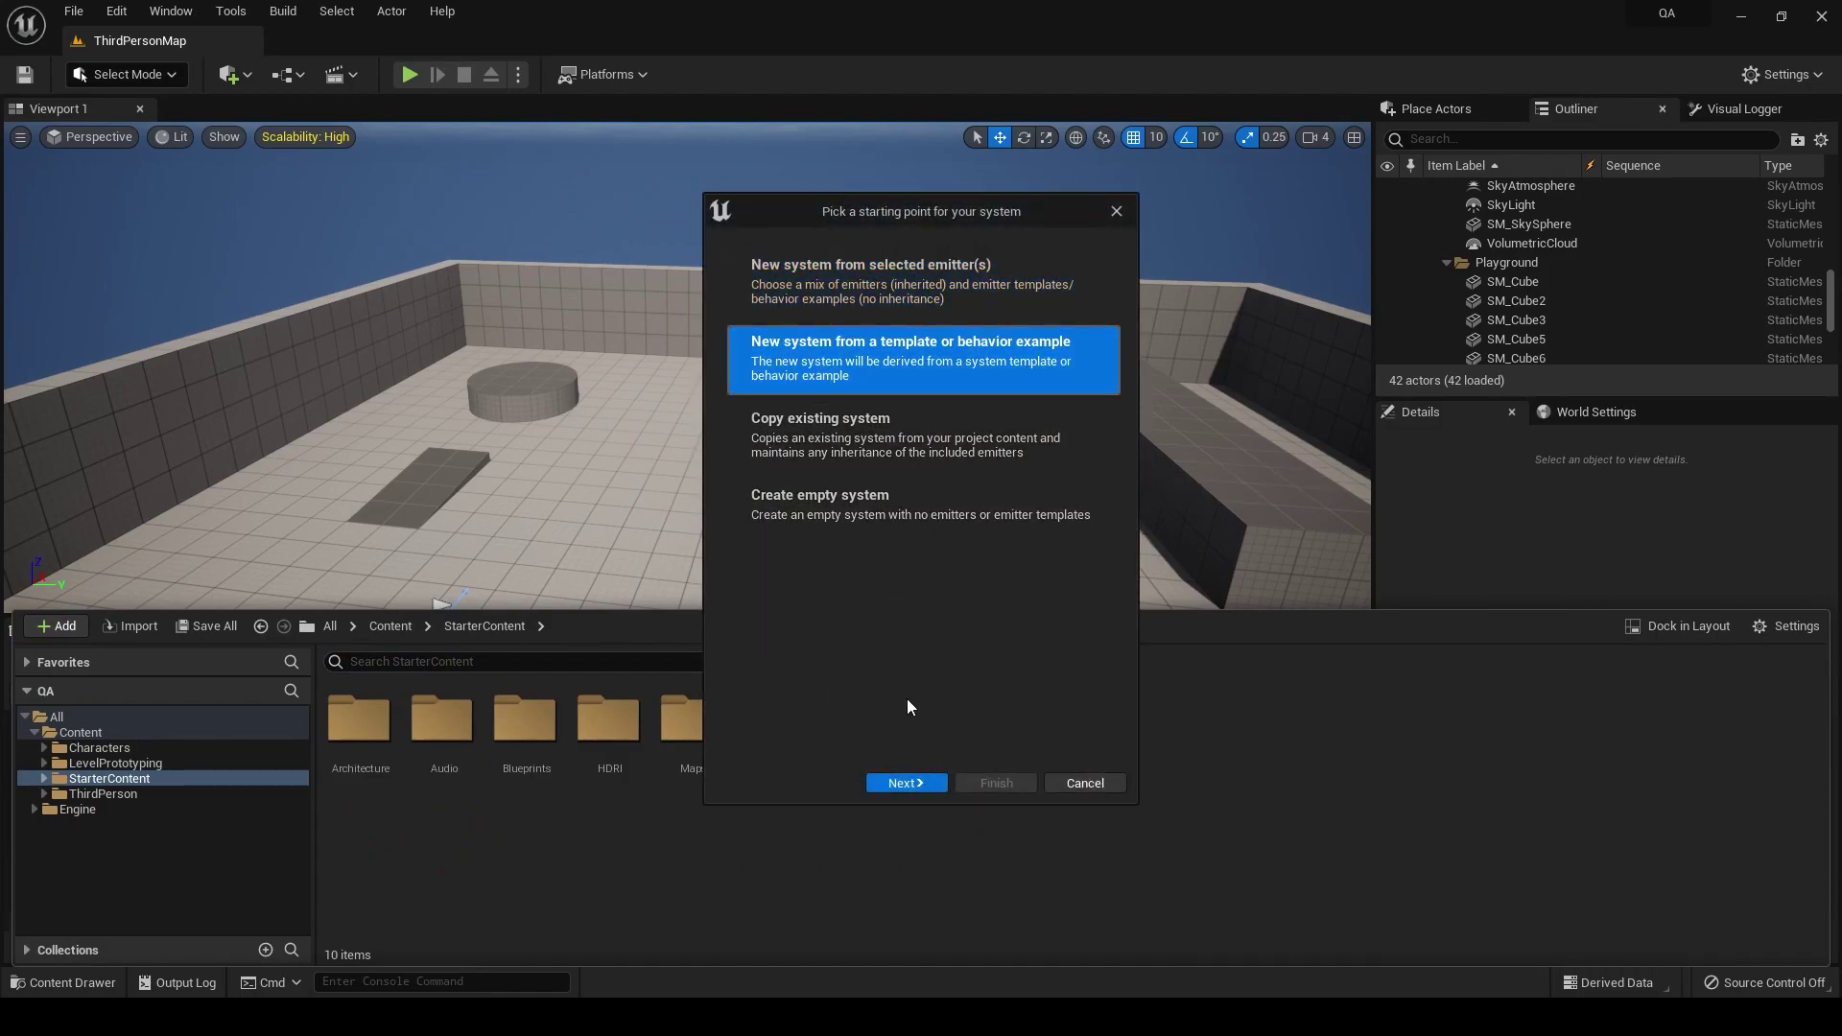
{"action": "left_click", "coordinate": [907, 783]}
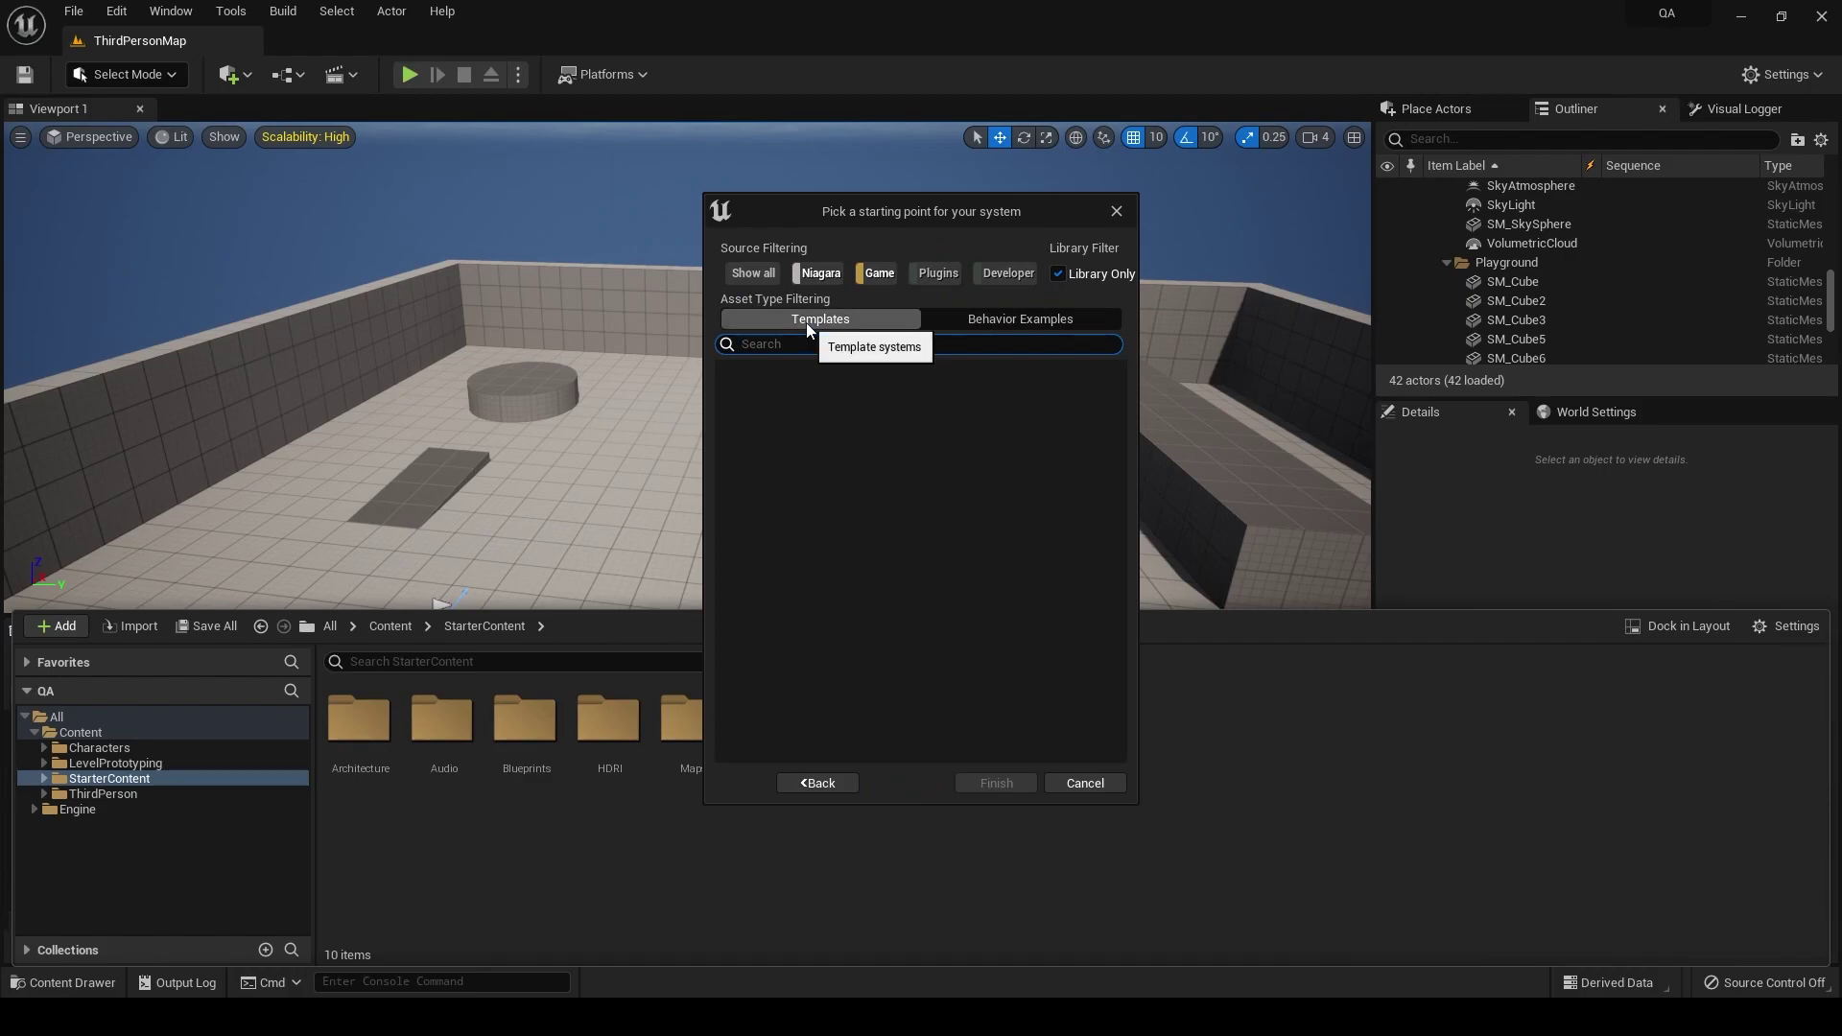
{"action": "left_click", "coordinate": [876, 699]}
{"action": "left_click", "coordinate": [817, 785]}
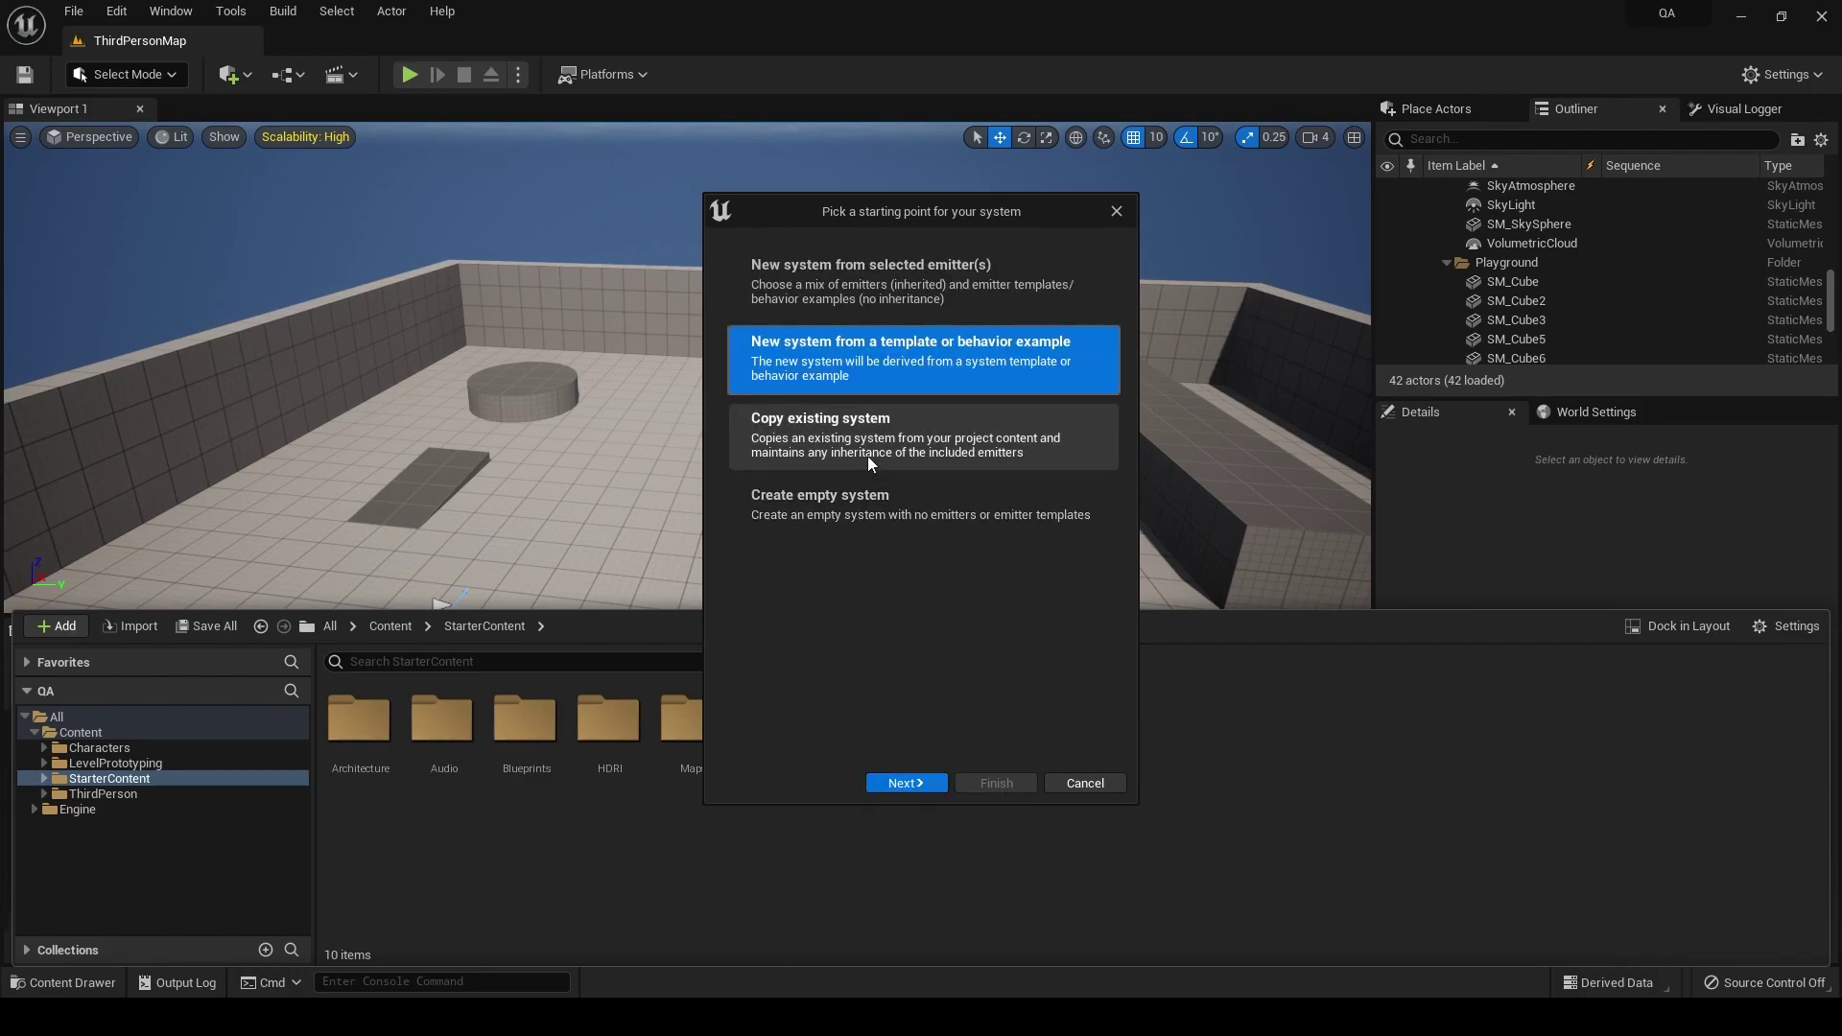
Step: Build the system from the selected Fountain emitter and finish creating it
{"action": "left_click", "coordinate": [884, 282]}
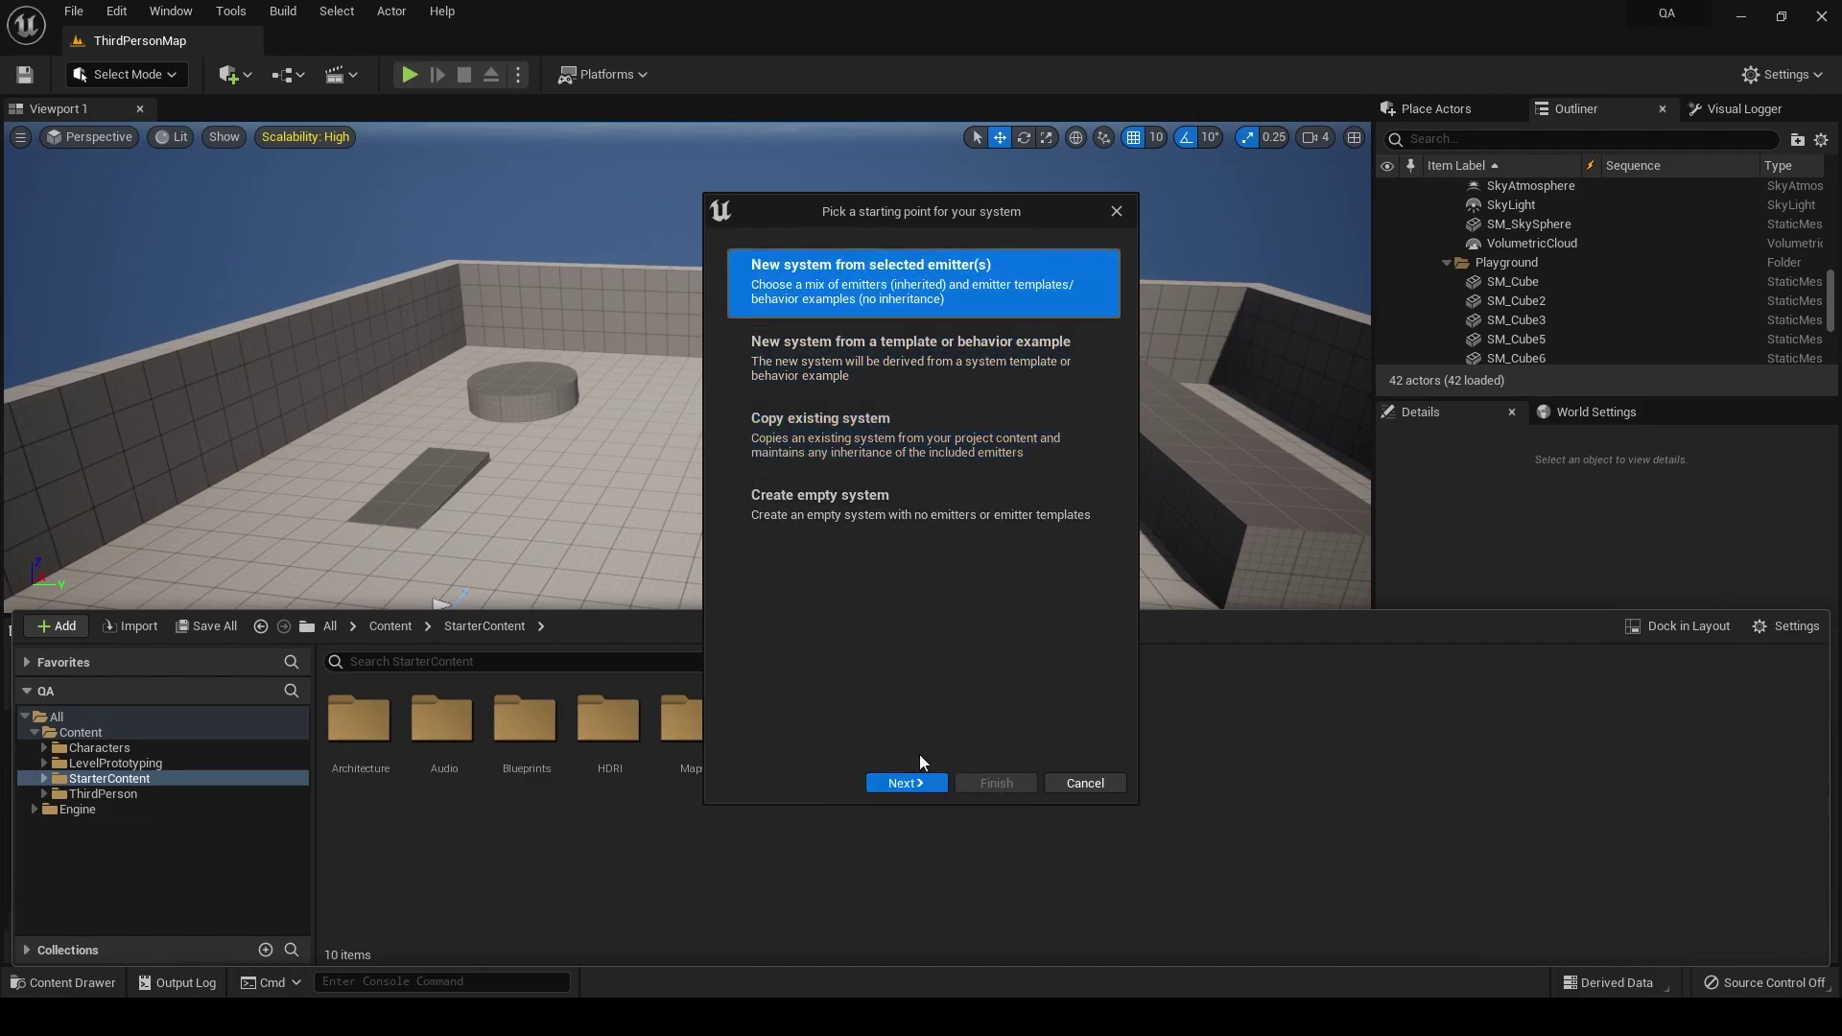
{"action": "left_click", "coordinate": [906, 783]}
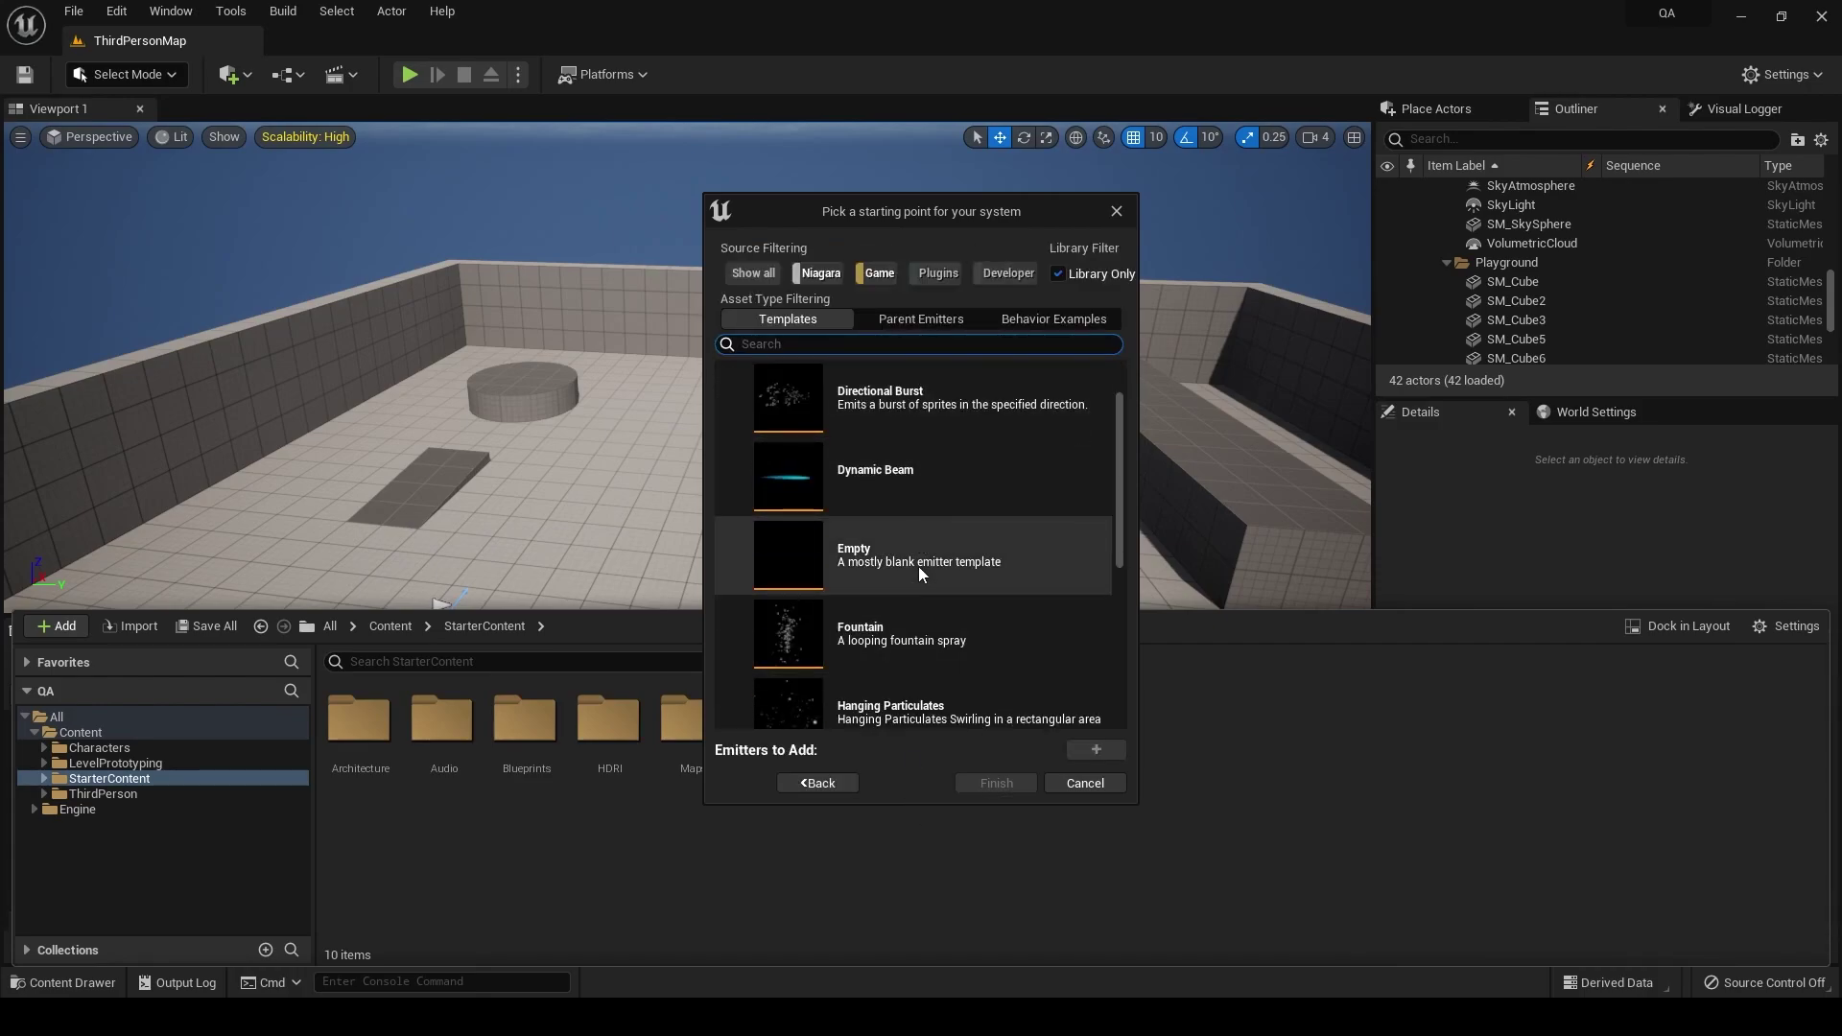
{"action": "scroll", "coordinate": [918, 566], "scroll_direction": "down", "scroll_amount": 2}
{"action": "left_click", "coordinate": [909, 534]}
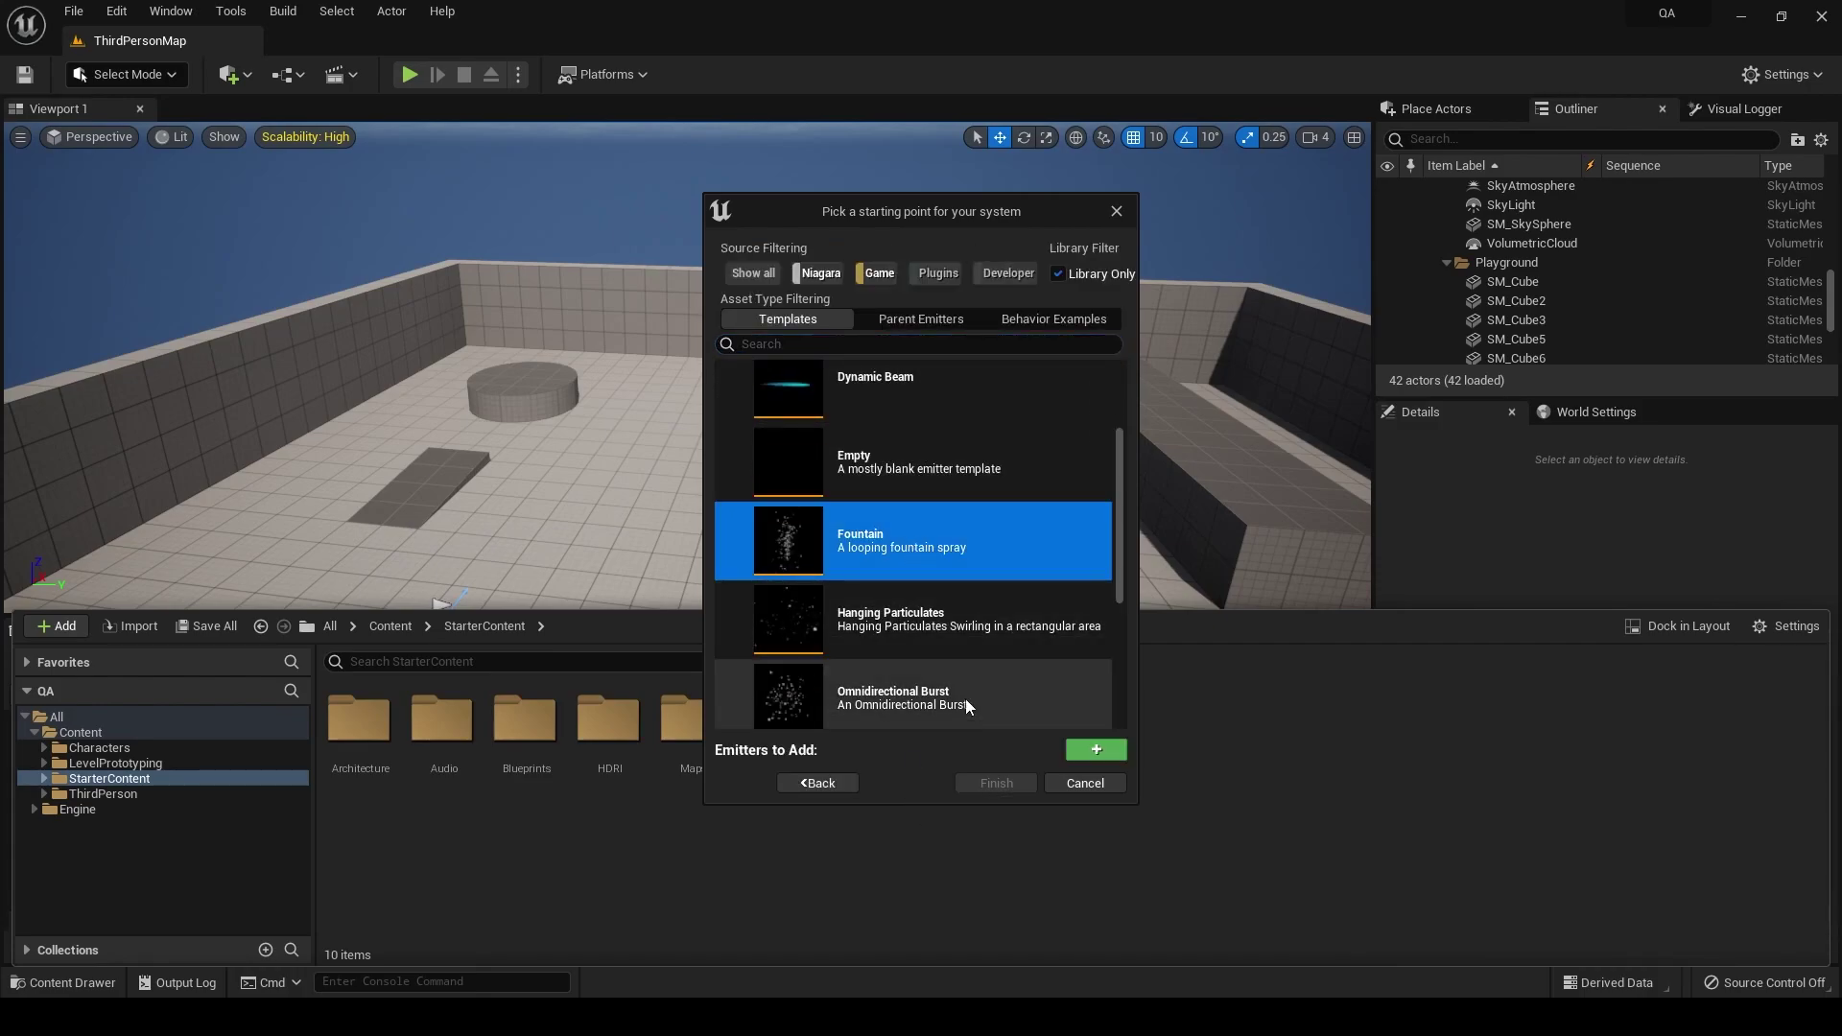
{"action": "left_click", "coordinate": [1095, 748]}
{"action": "left_click", "coordinate": [989, 788]}
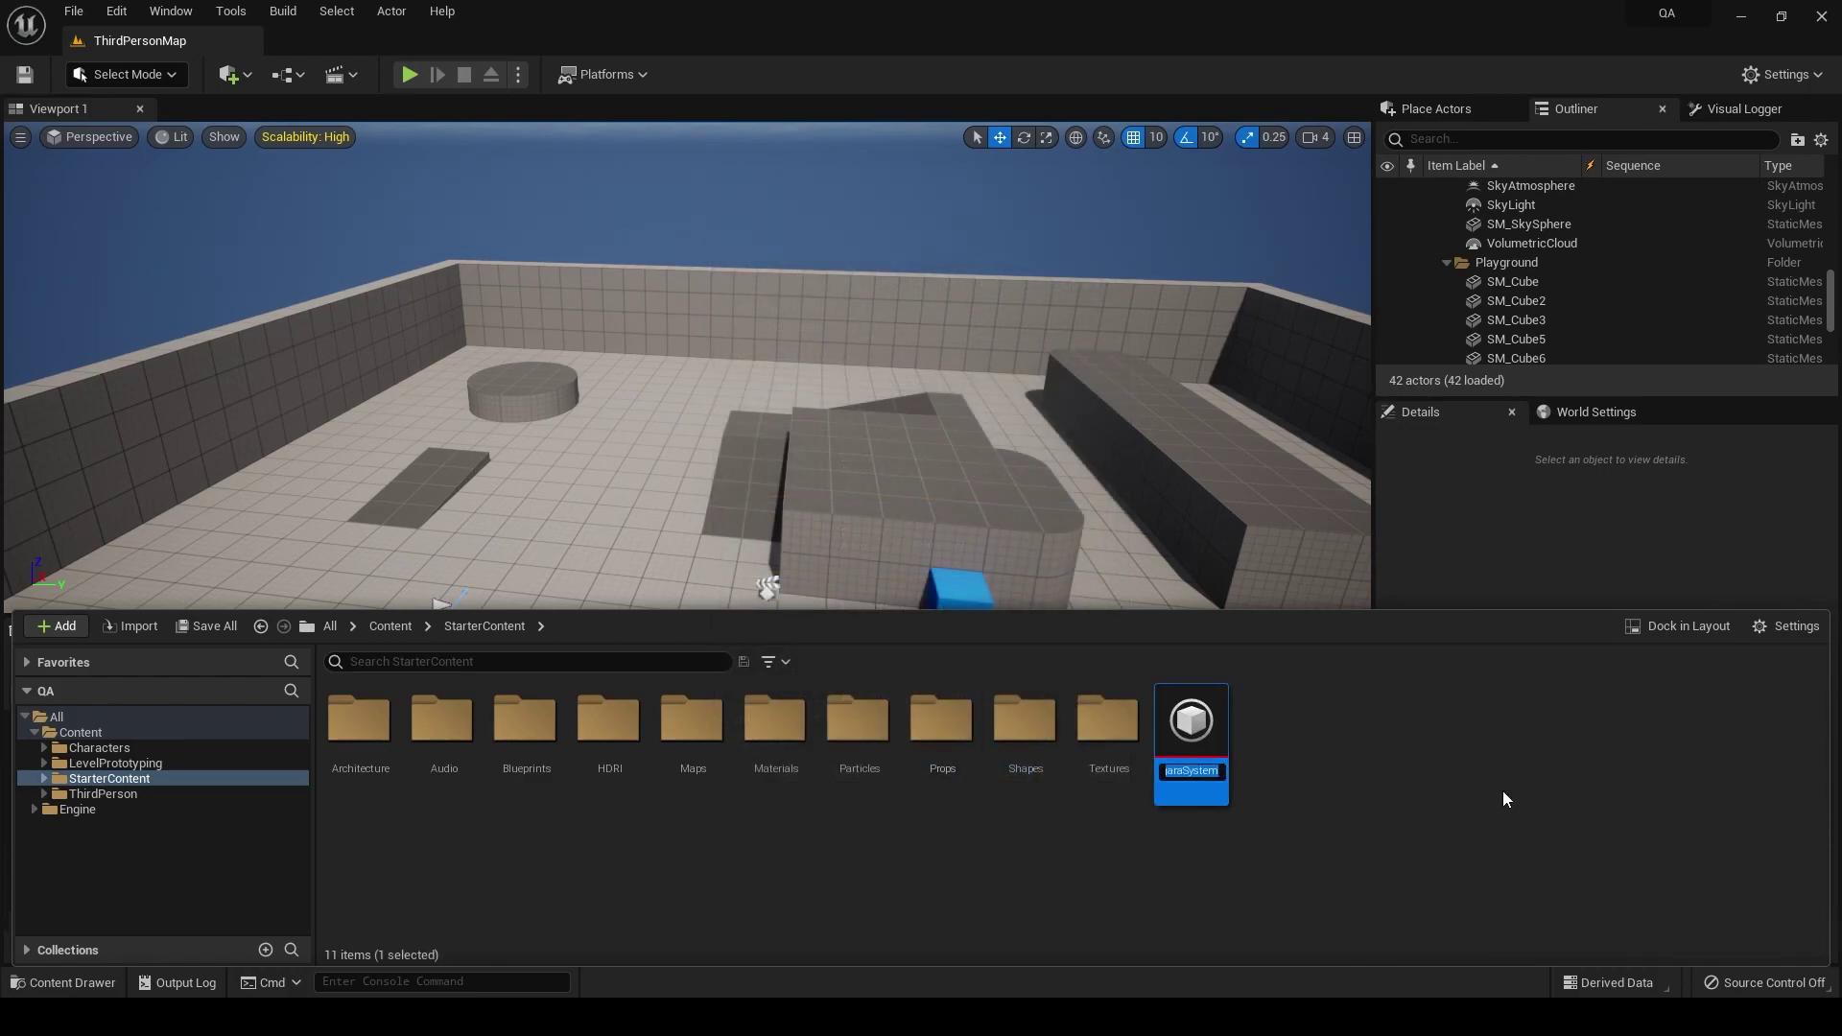
Step: Keep the NewNiagaraSystem name and dock its particle editor into the main window
{"action": "key", "text": "Return"}
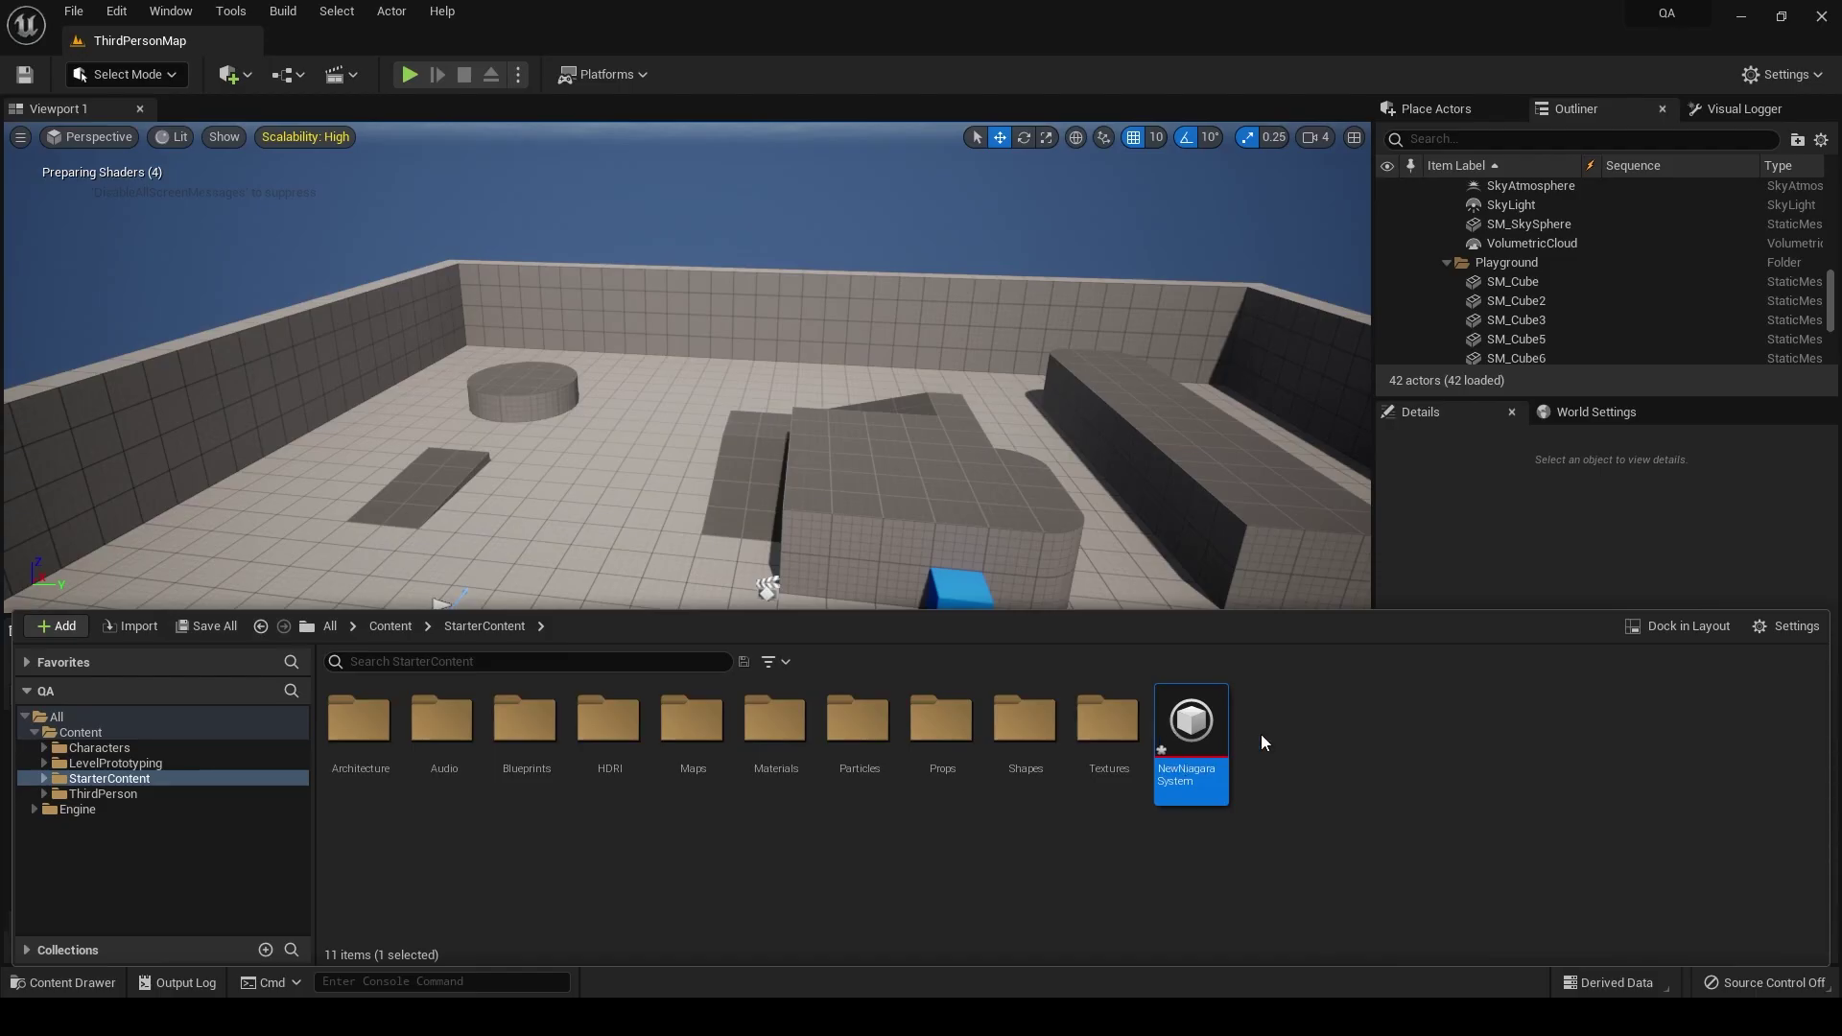
{"action": "double_click", "coordinate": [1193, 735]}
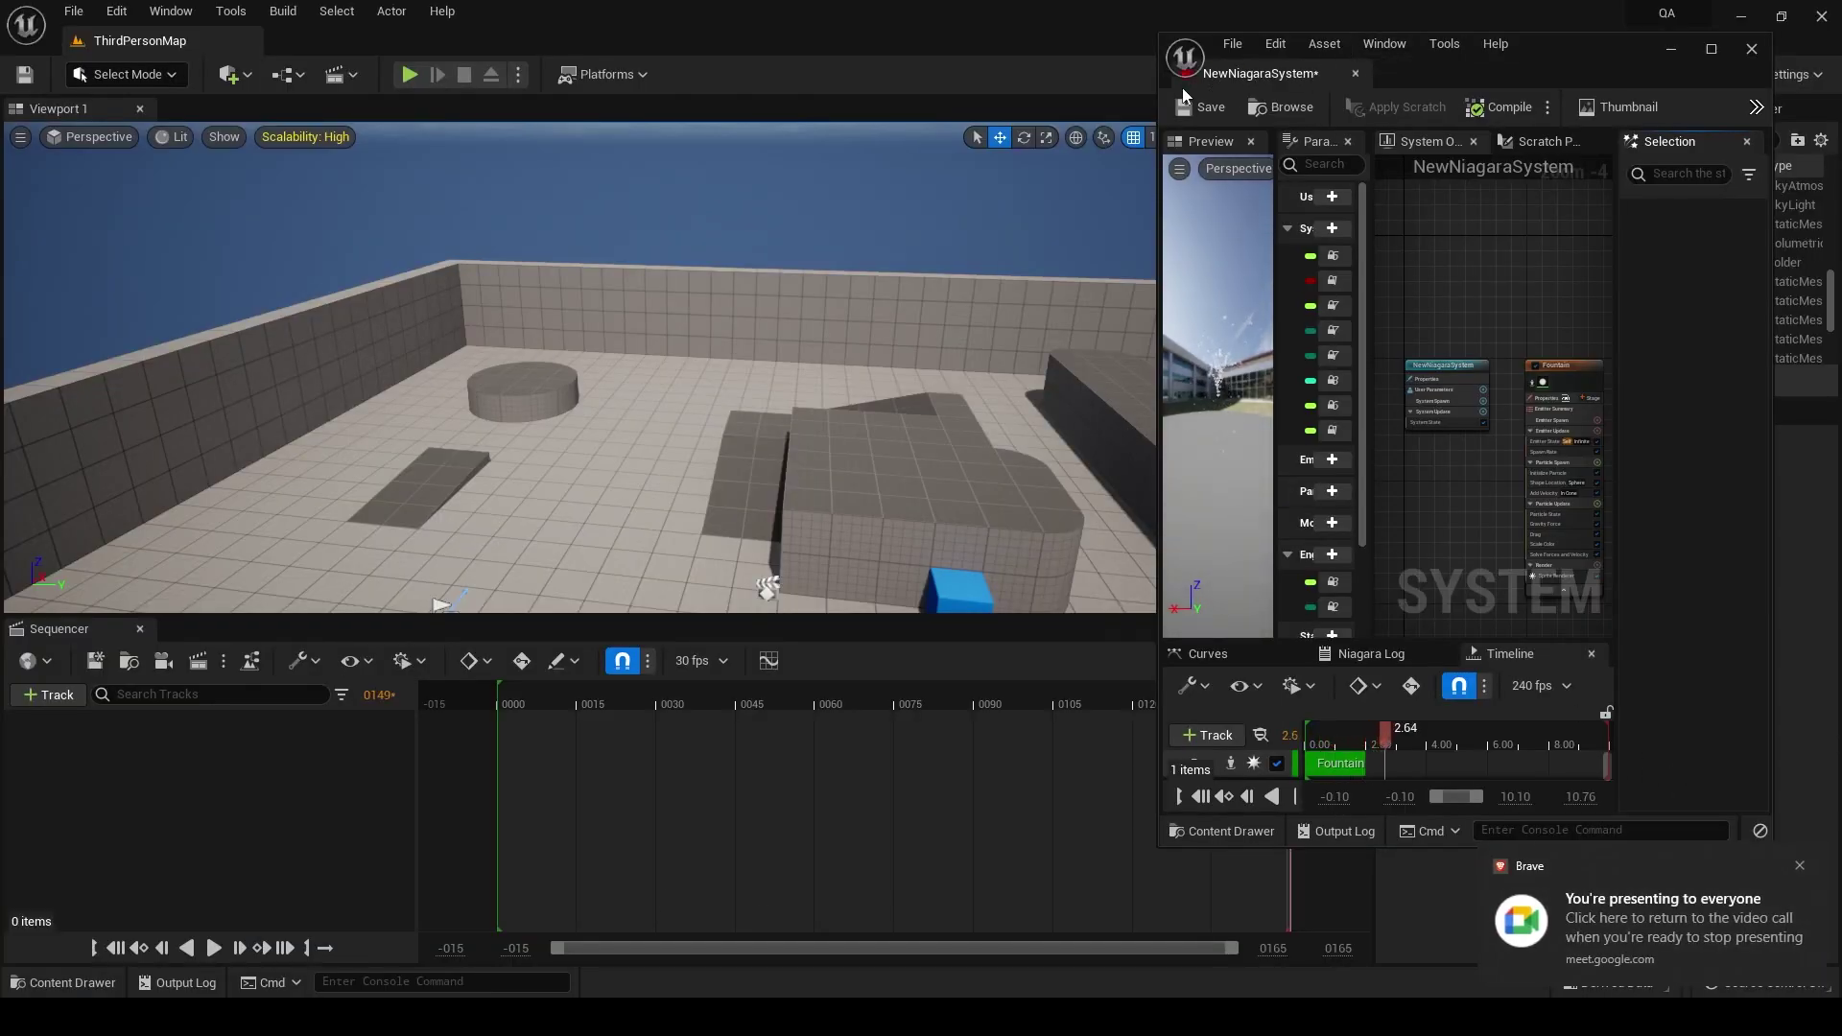
{"action": "left_click_drag", "start_coordinate": [1307, 72], "coordinate": [216, 40]}
Step: Place the NewNiagaraSystem fountain into ThirdPersonMap and orbit around it
{"action": "left_click", "coordinate": [143, 46]}
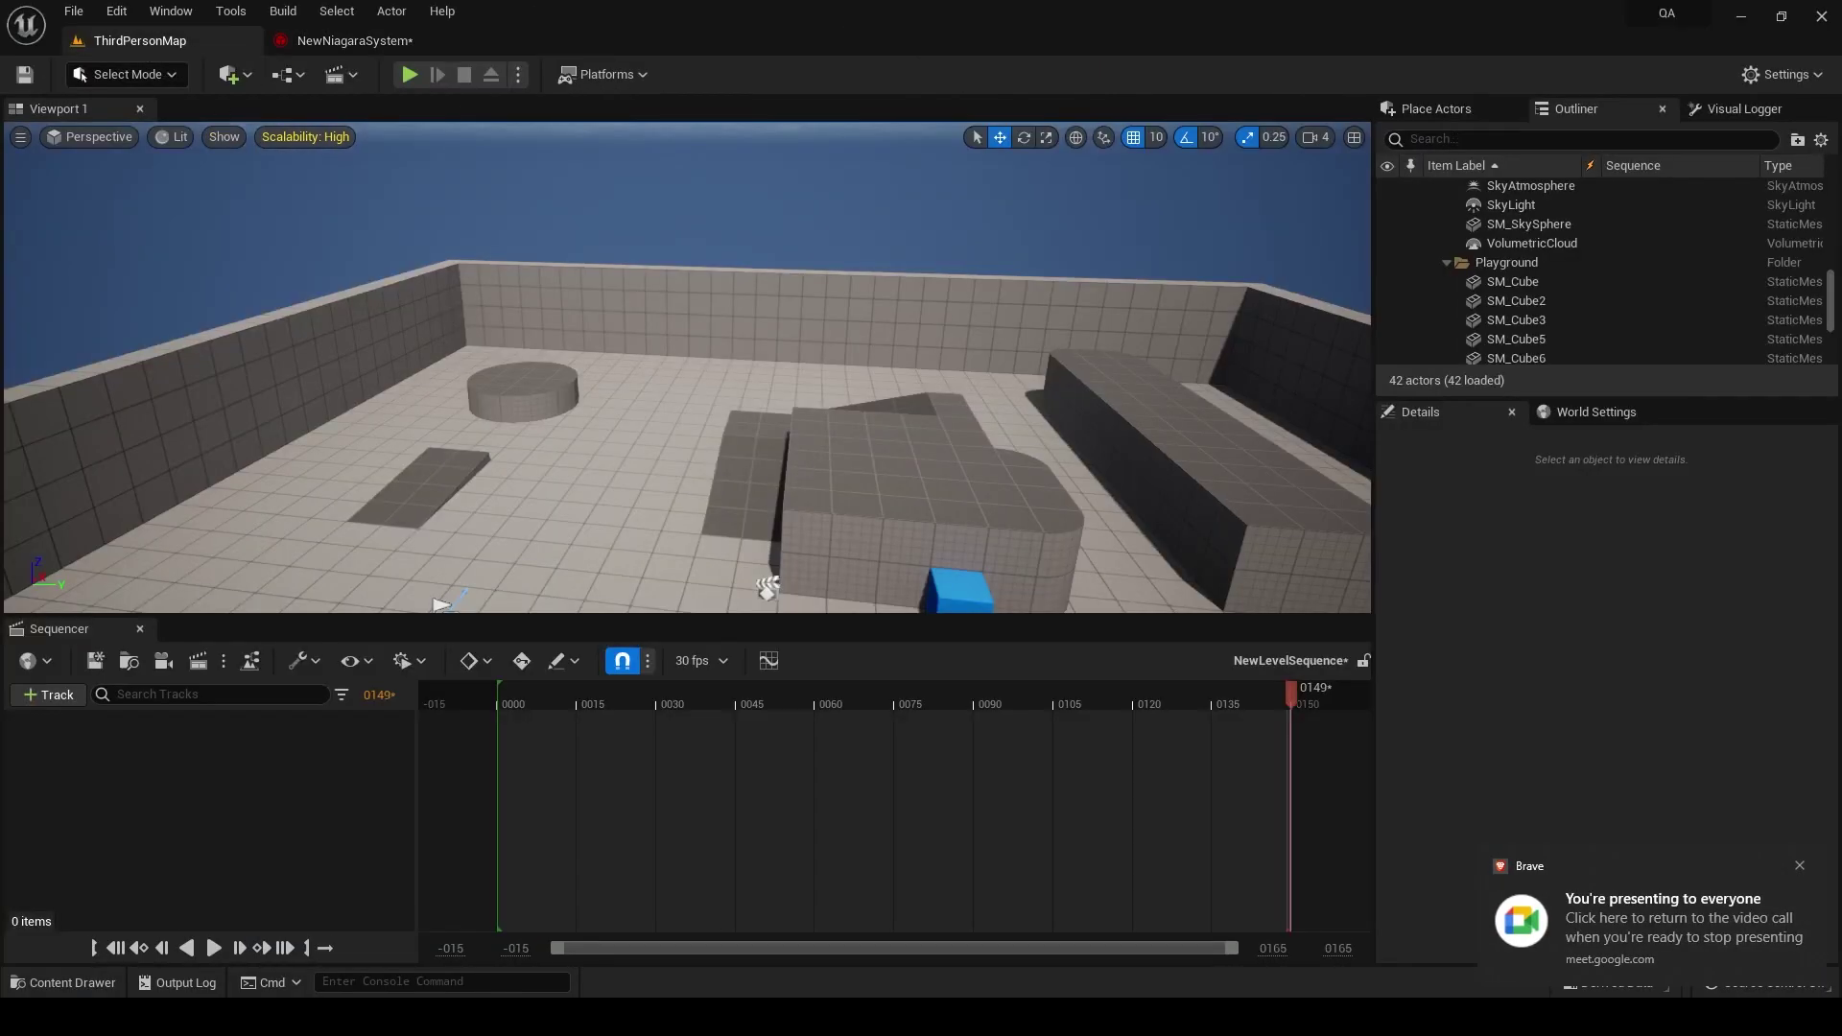
{"action": "left_click_drag", "start_coordinate": [1192, 726], "coordinate": [712, 417]}
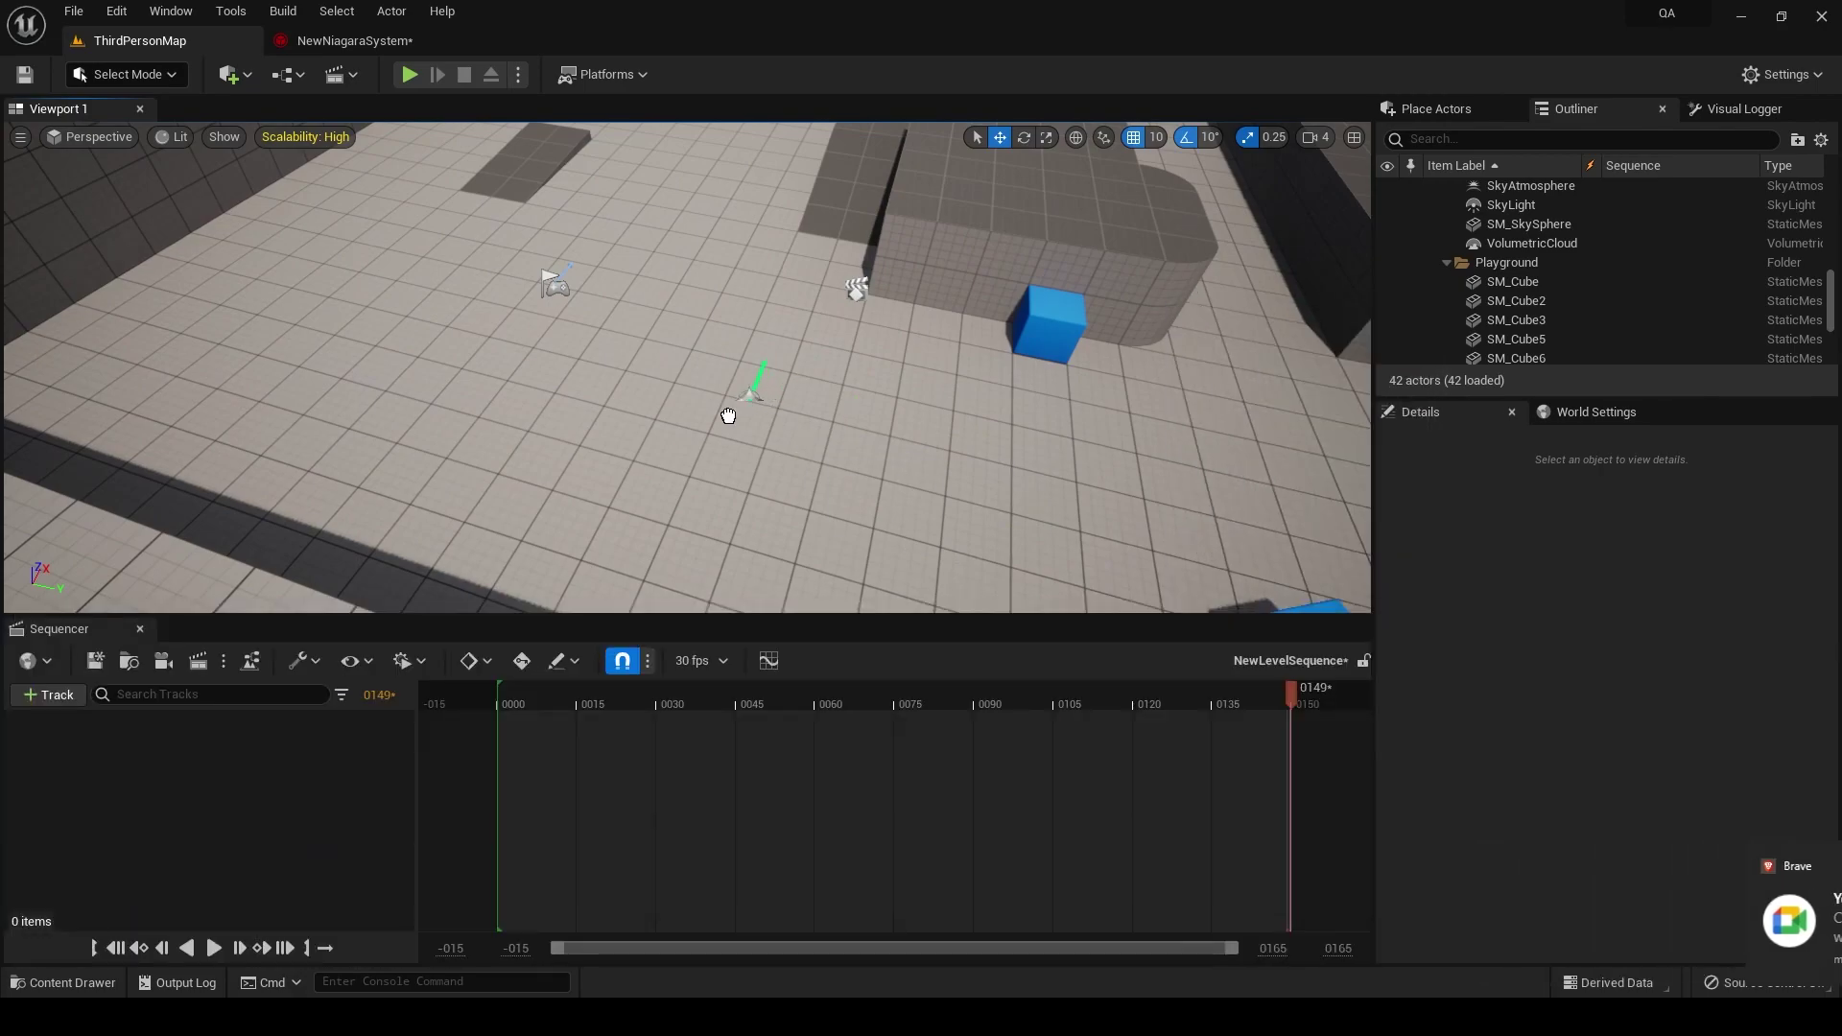
{"action": "mouse_move", "coordinate": [794, 257]}
{"action": "right_mouse_down"}
{"action": "mouse_move", "coordinate": [720, 360]}
{"action": "mouse_move", "coordinate": [749, 345]}
{"action": "right_mouse_up"}
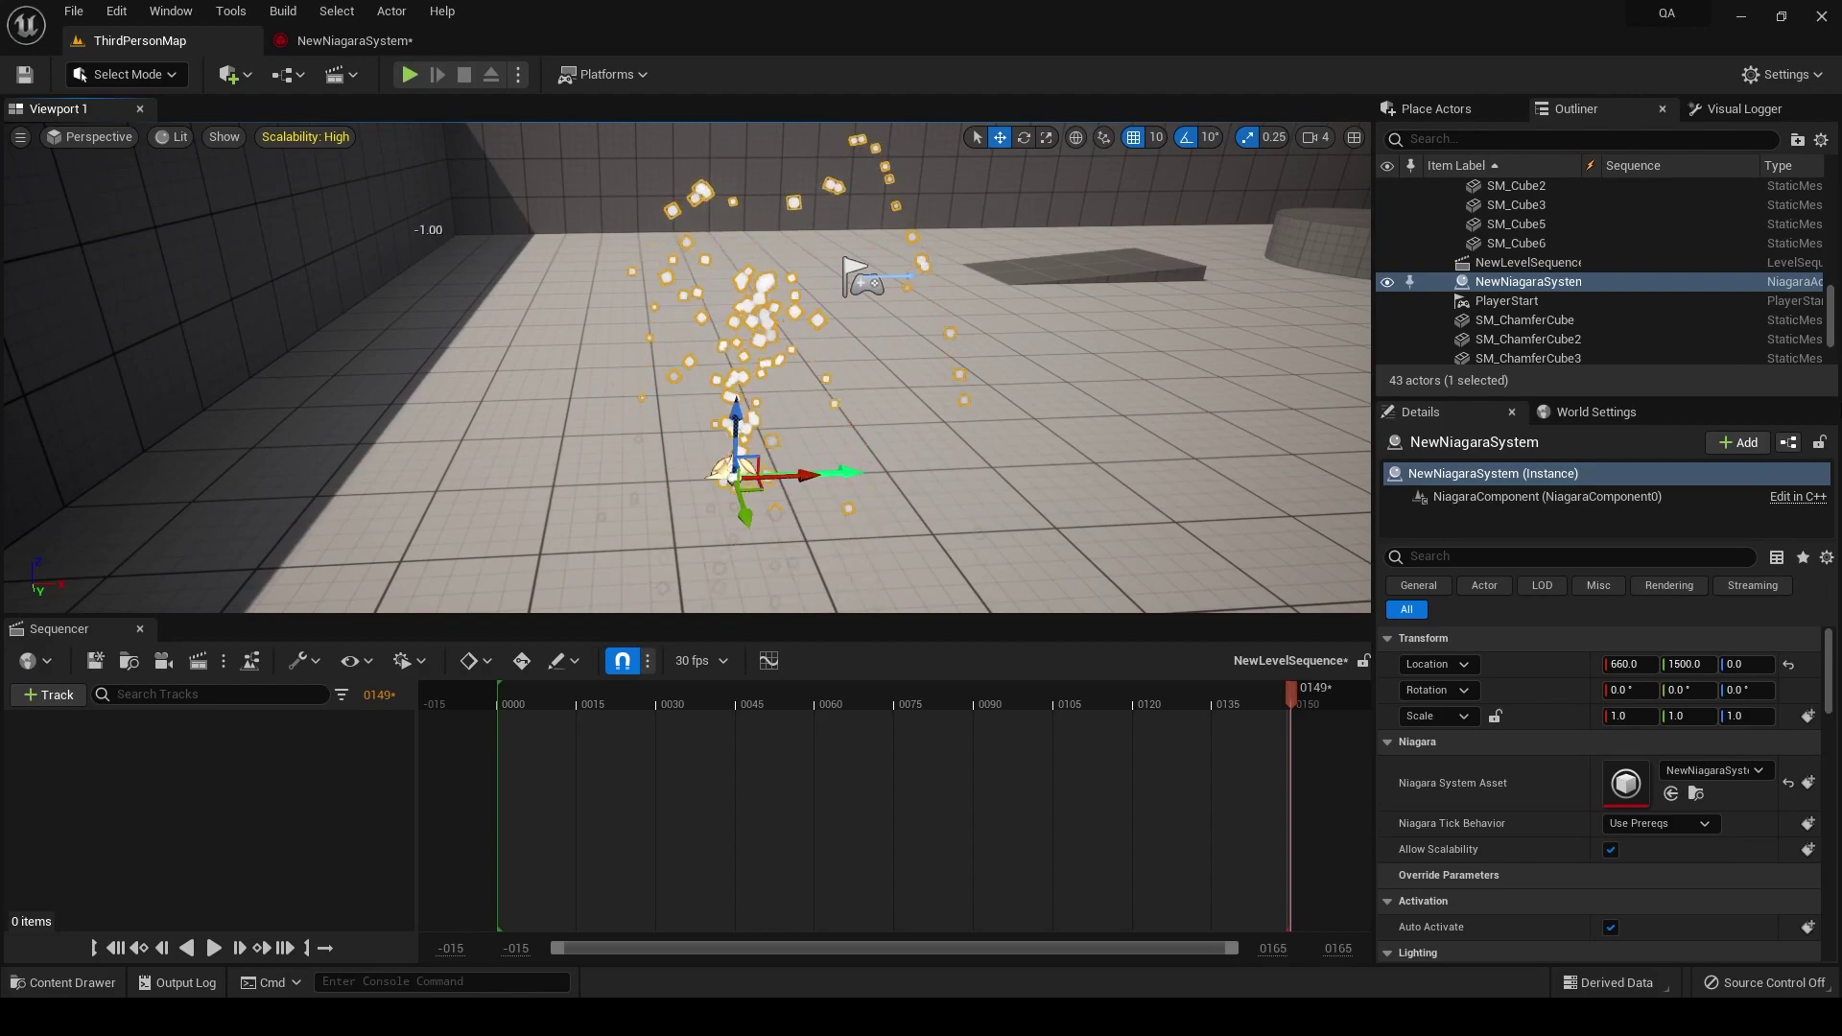
{"action": "left_click_drag", "start_coordinate": [1522, 282], "coordinate": [217, 762]}
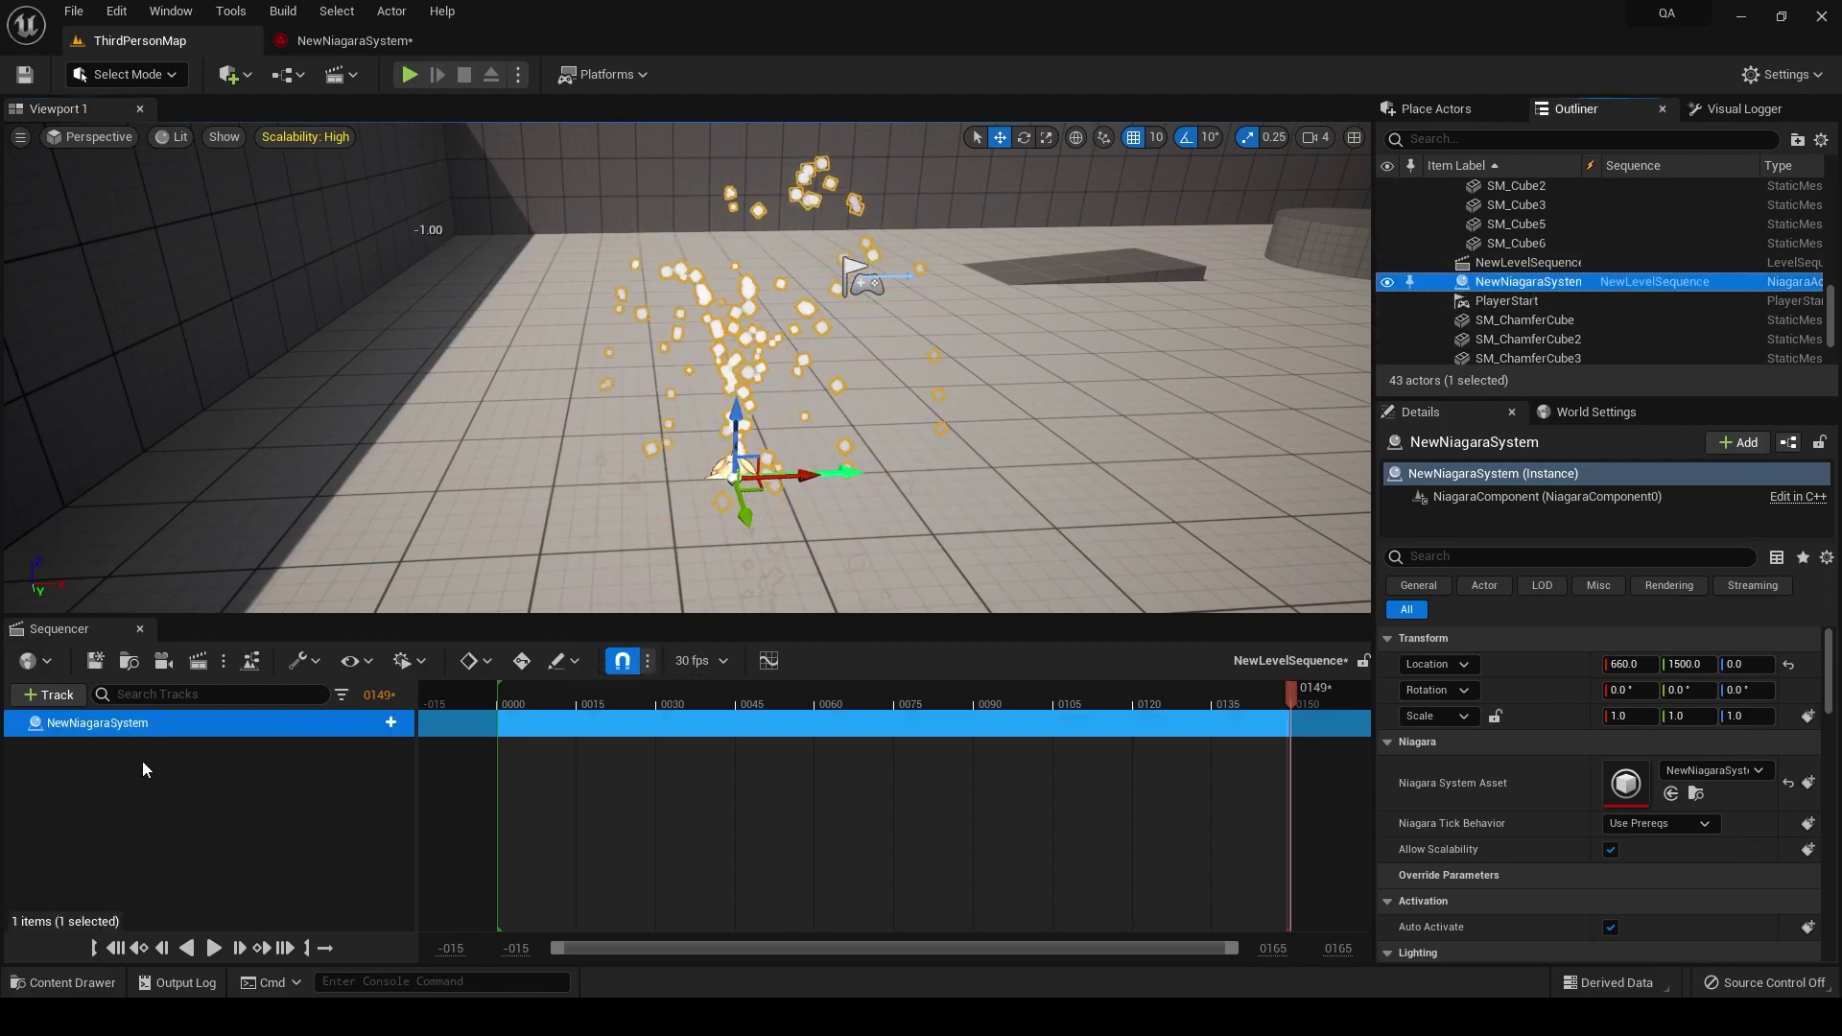
{"action": "left_click", "coordinate": [378, 722]}
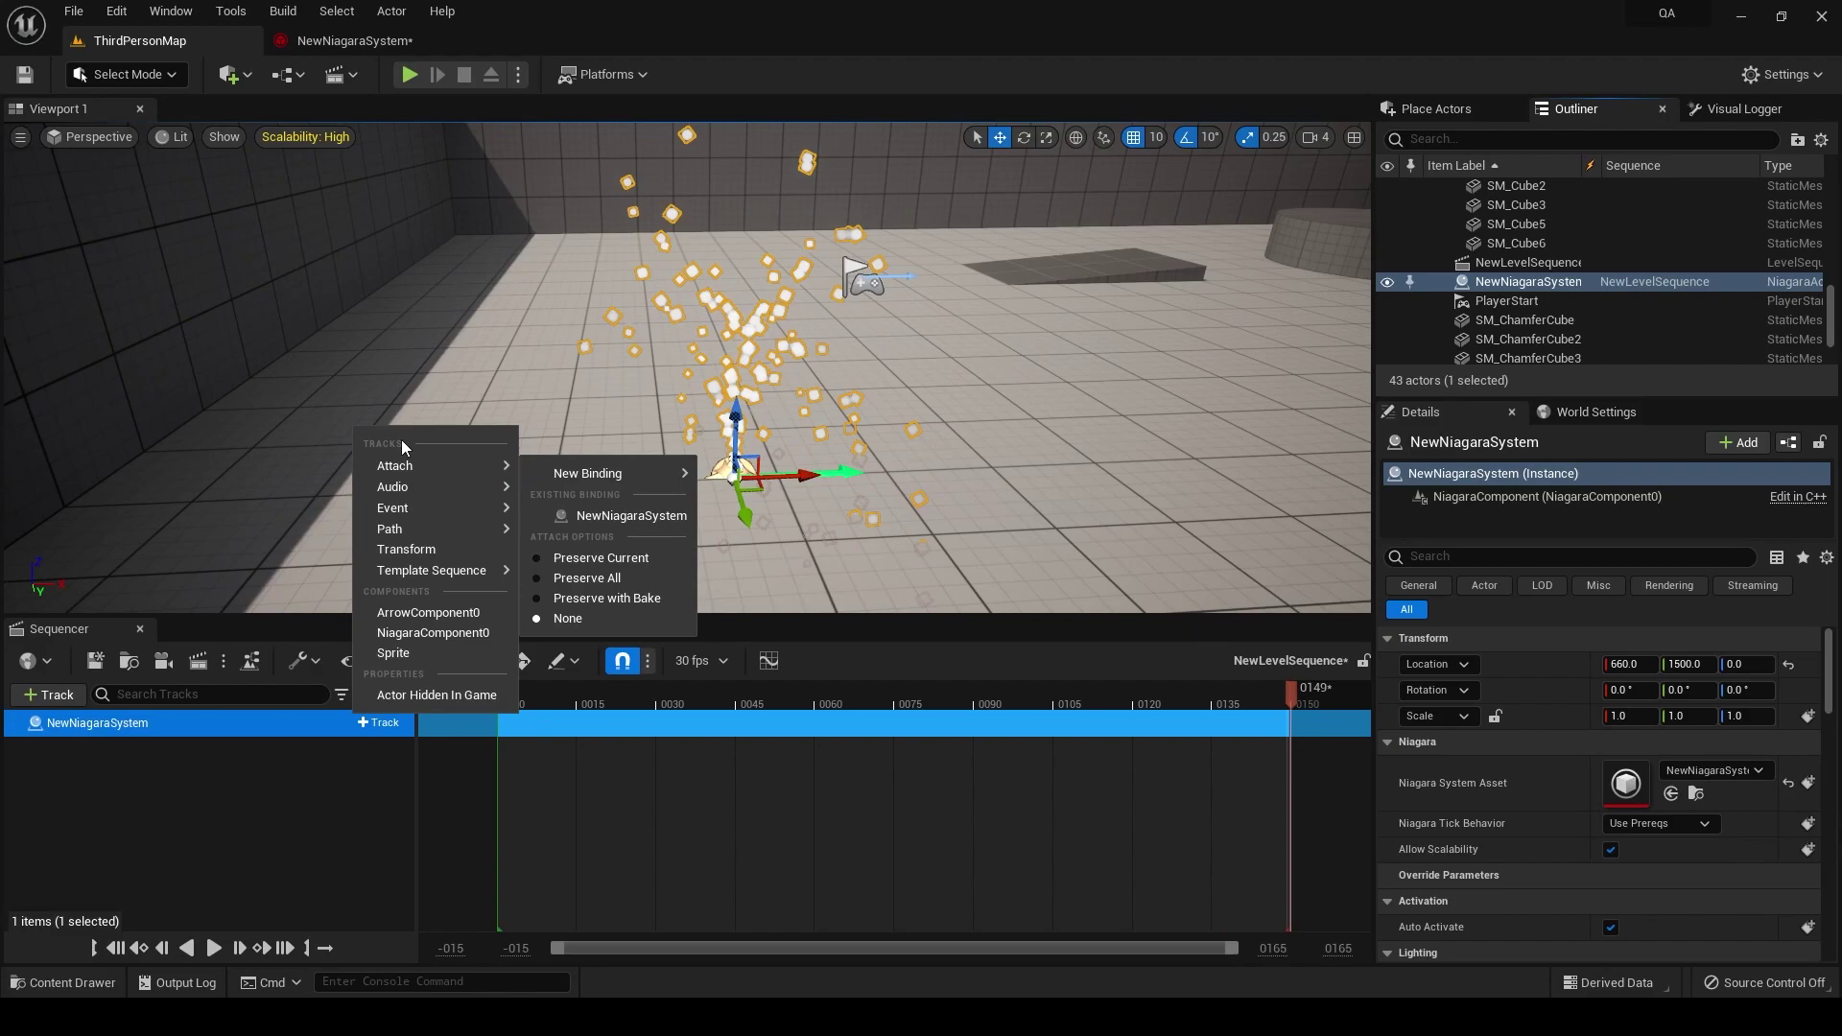
{"action": "mouse_move", "coordinate": [417, 465]}
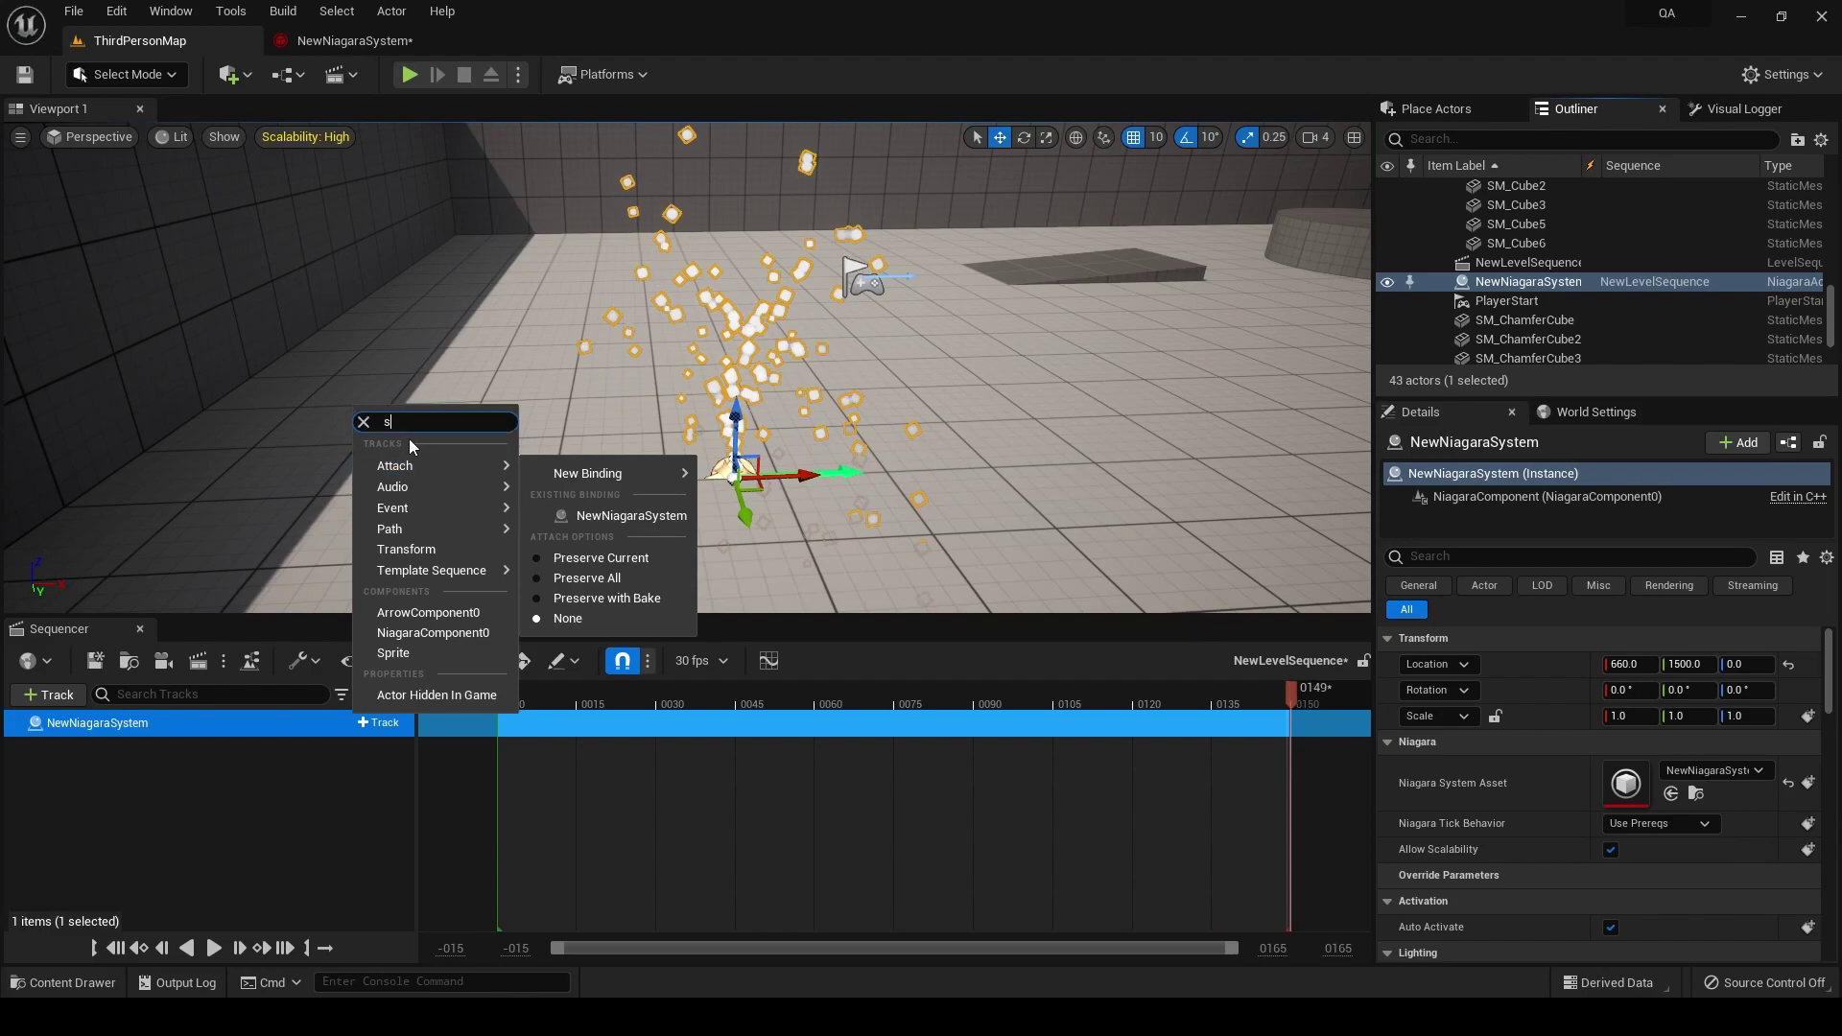
{"action": "type", "text": "spa"}
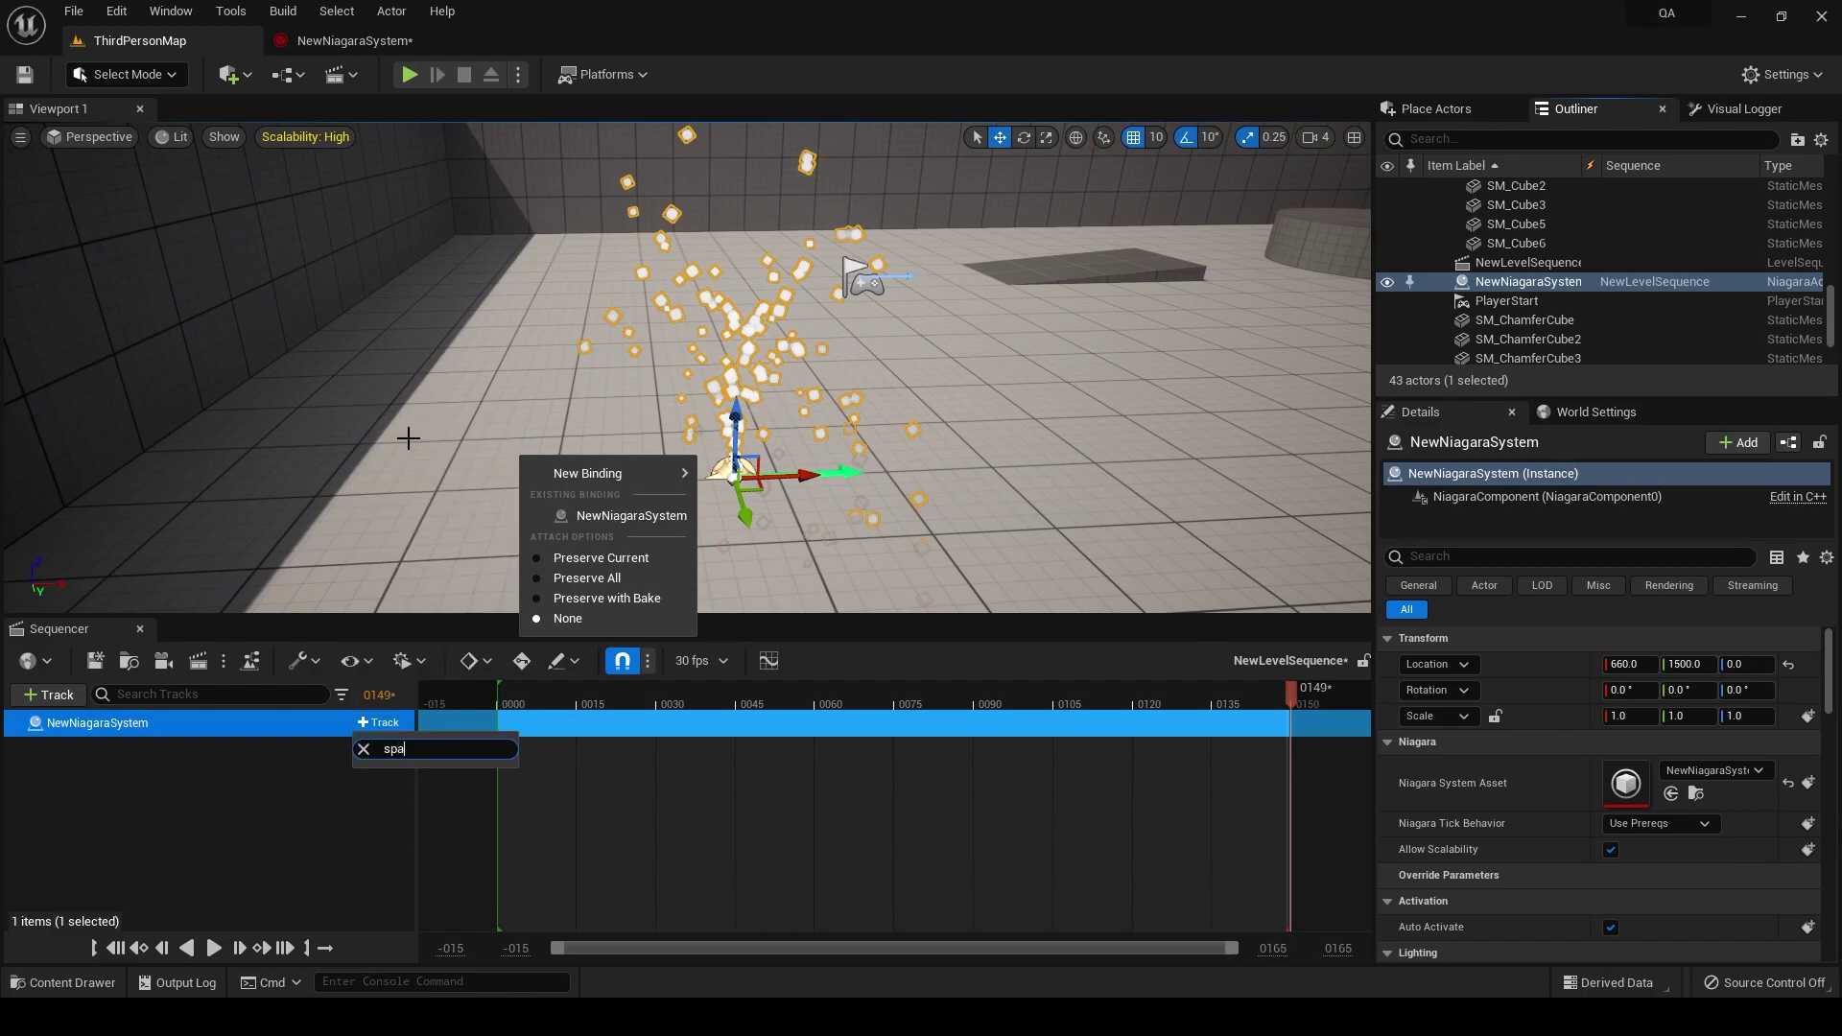
{"action": "type", "text": "w"}
{"action": "left_click", "coordinate": [382, 832]}
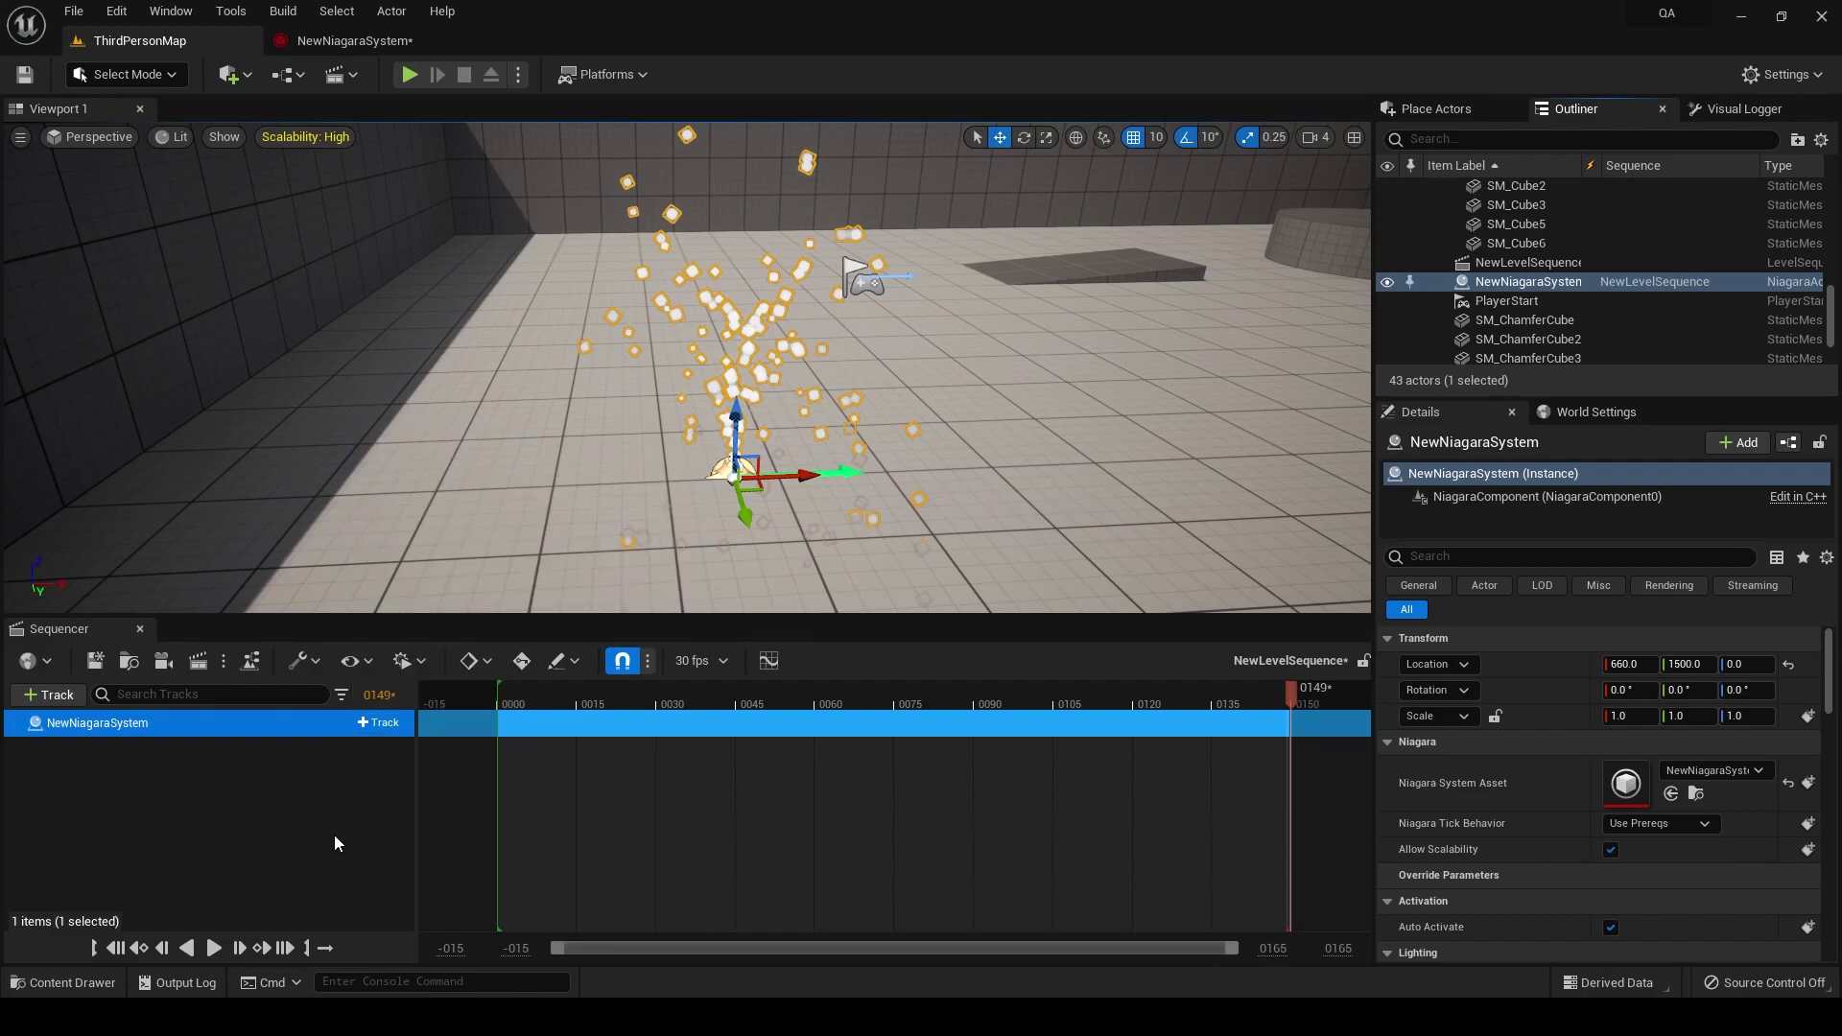
{"action": "left_click", "coordinate": [381, 722]}
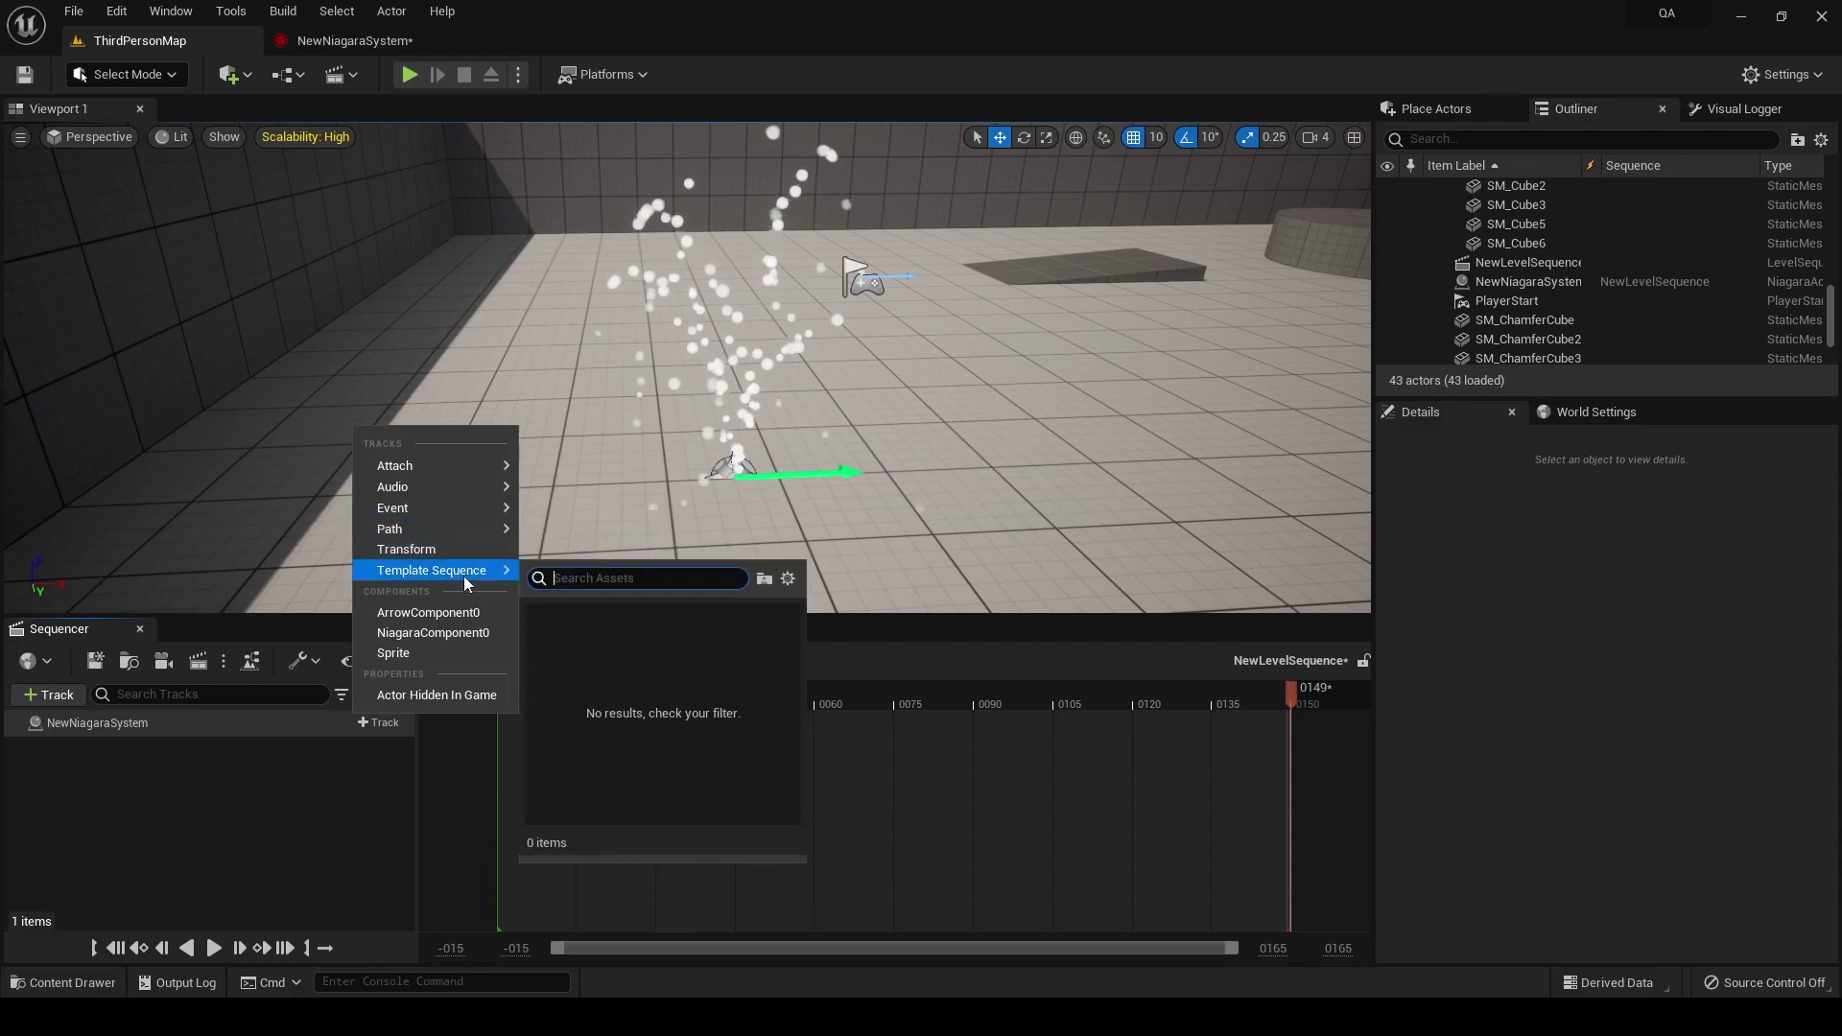
{"action": "left_click", "coordinate": [269, 792]}
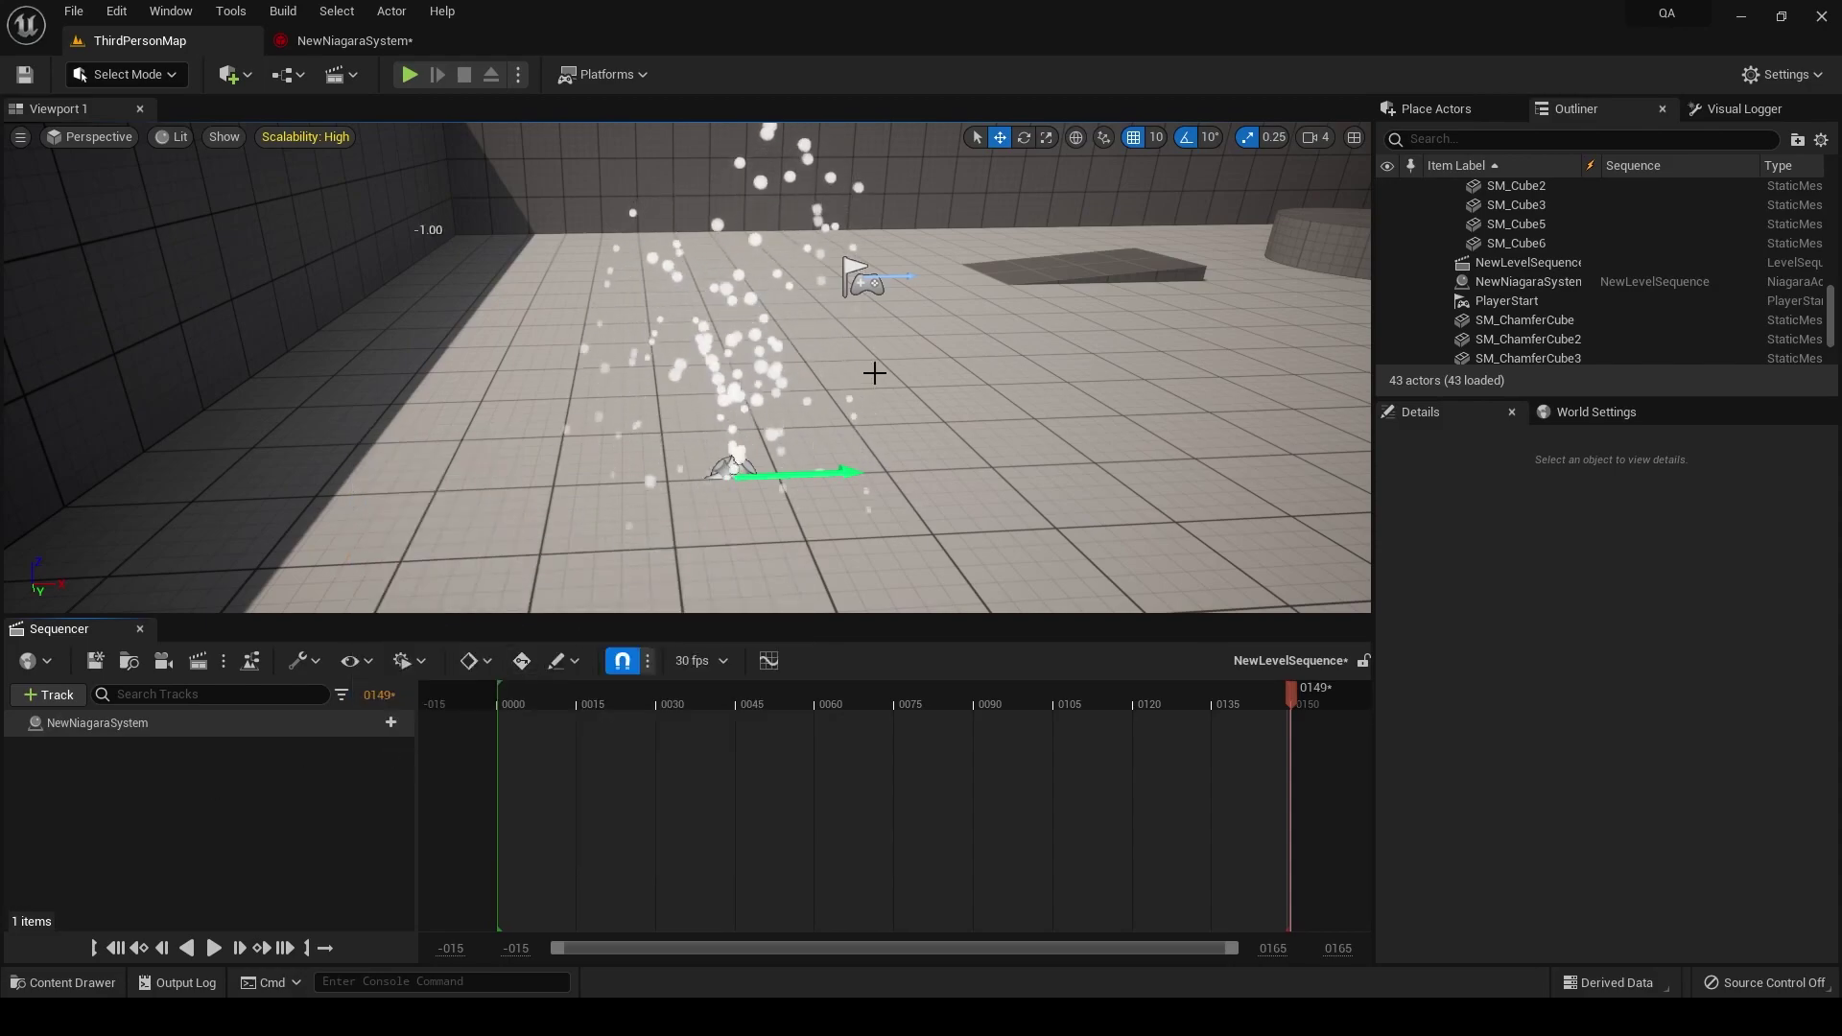
{"action": "right_click_drag", "start_coordinate": [863, 374], "coordinate": [1123, 431]}
{"action": "right_click_drag", "start_coordinate": [807, 346], "coordinate": [802, 303]}
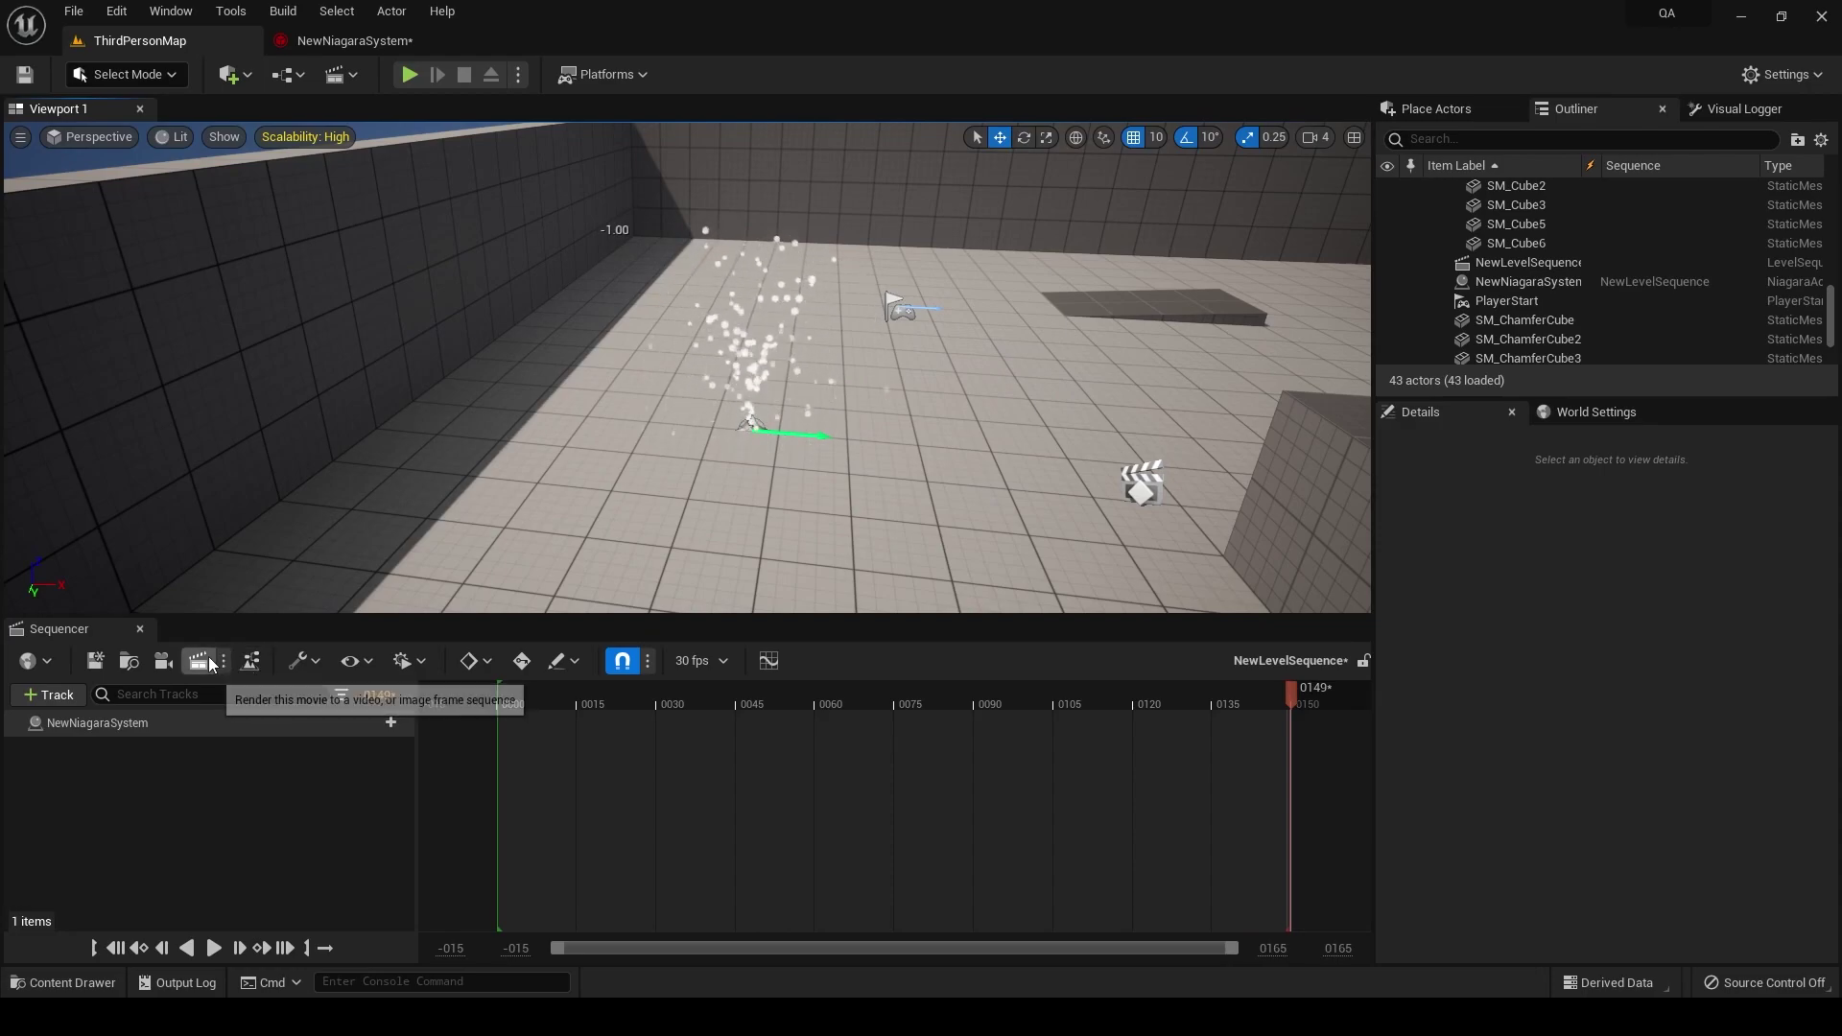
{"action": "left_click", "coordinate": [225, 663]}
{"action": "left_click", "coordinate": [205, 666]}
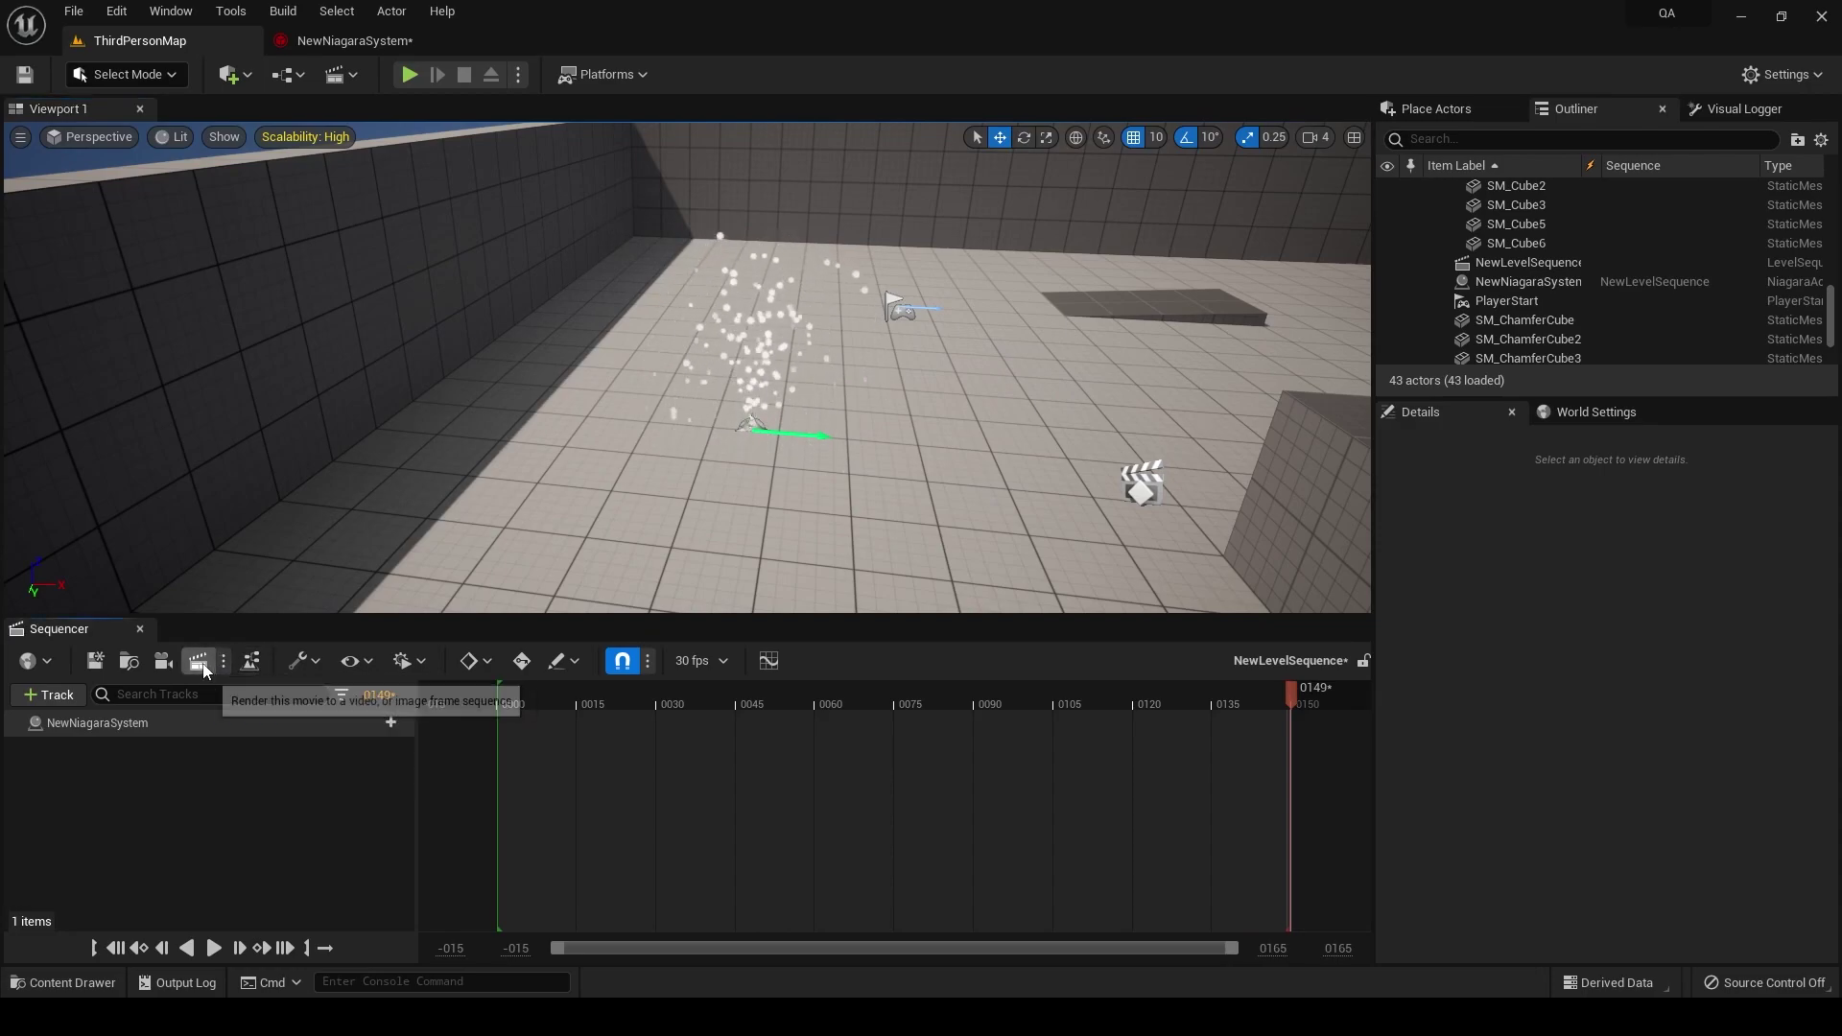
{"action": "left_click", "coordinate": [204, 668]}
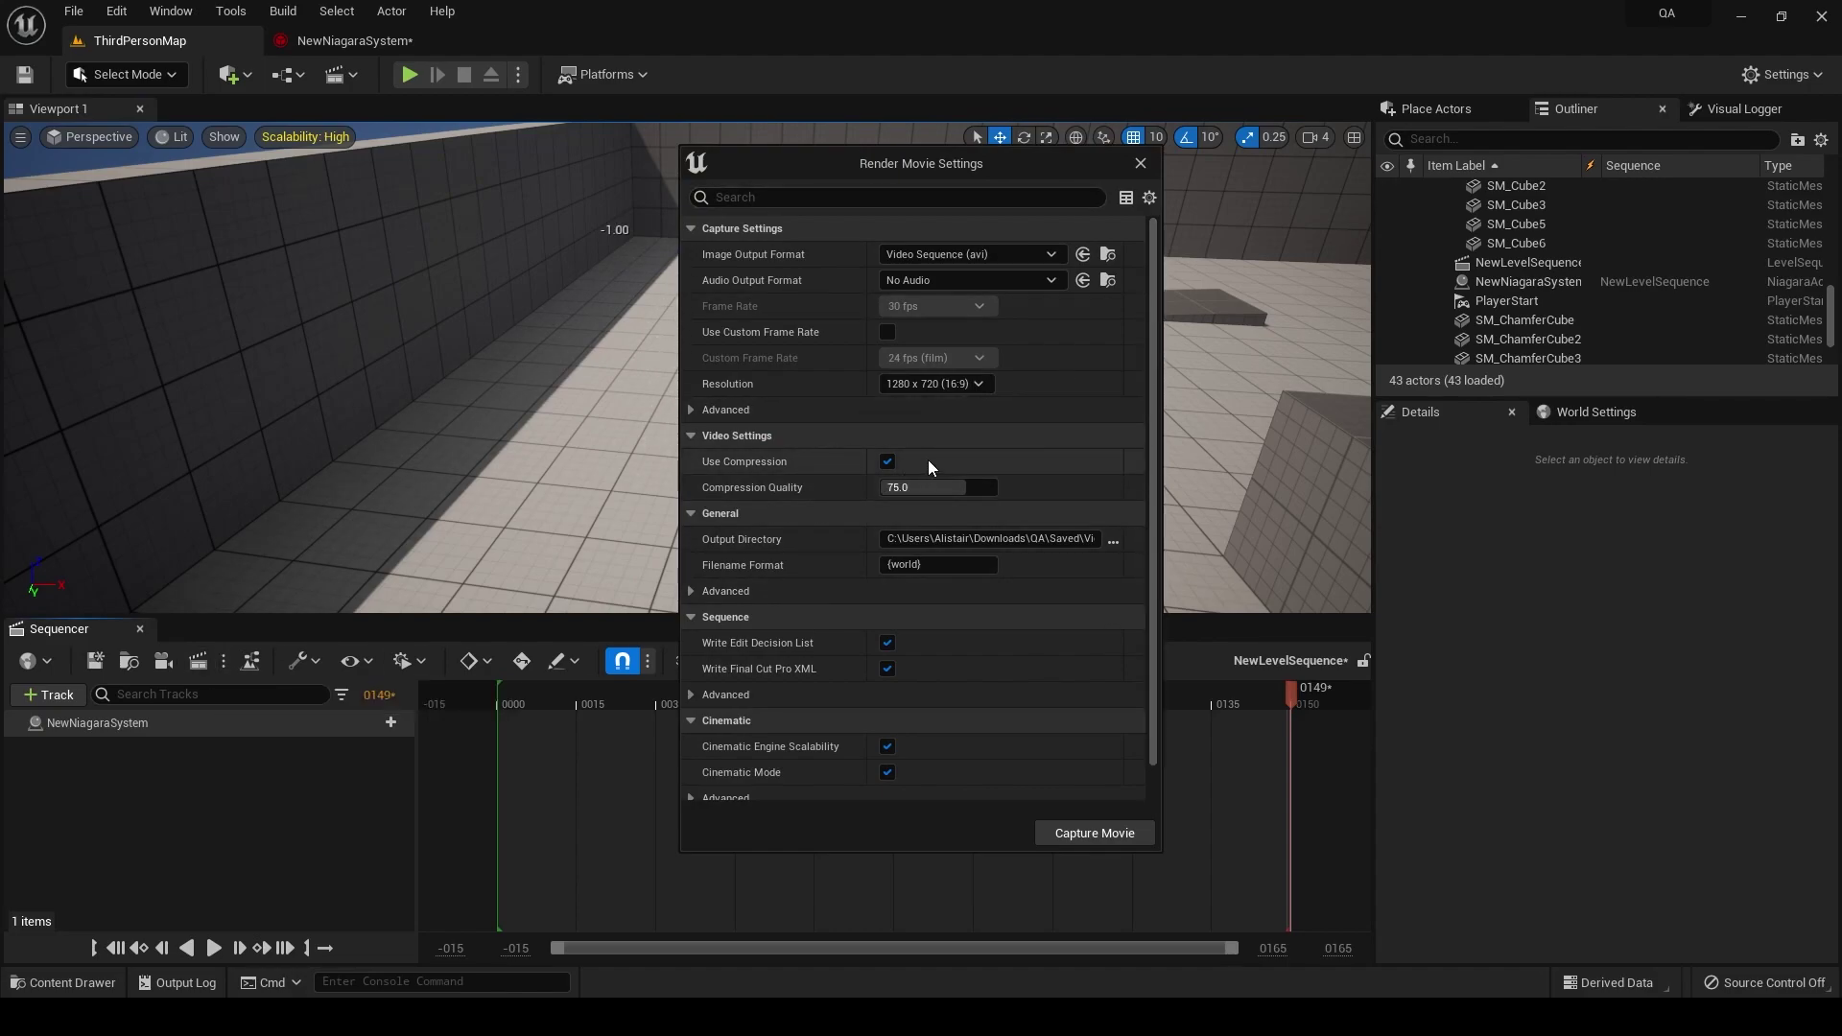
{"action": "scroll", "coordinate": [950, 604], "scroll_direction": "down", "scroll_amount": 1}
{"action": "scroll", "coordinate": [951, 628], "scroll_direction": "up", "scroll_amount": 1}
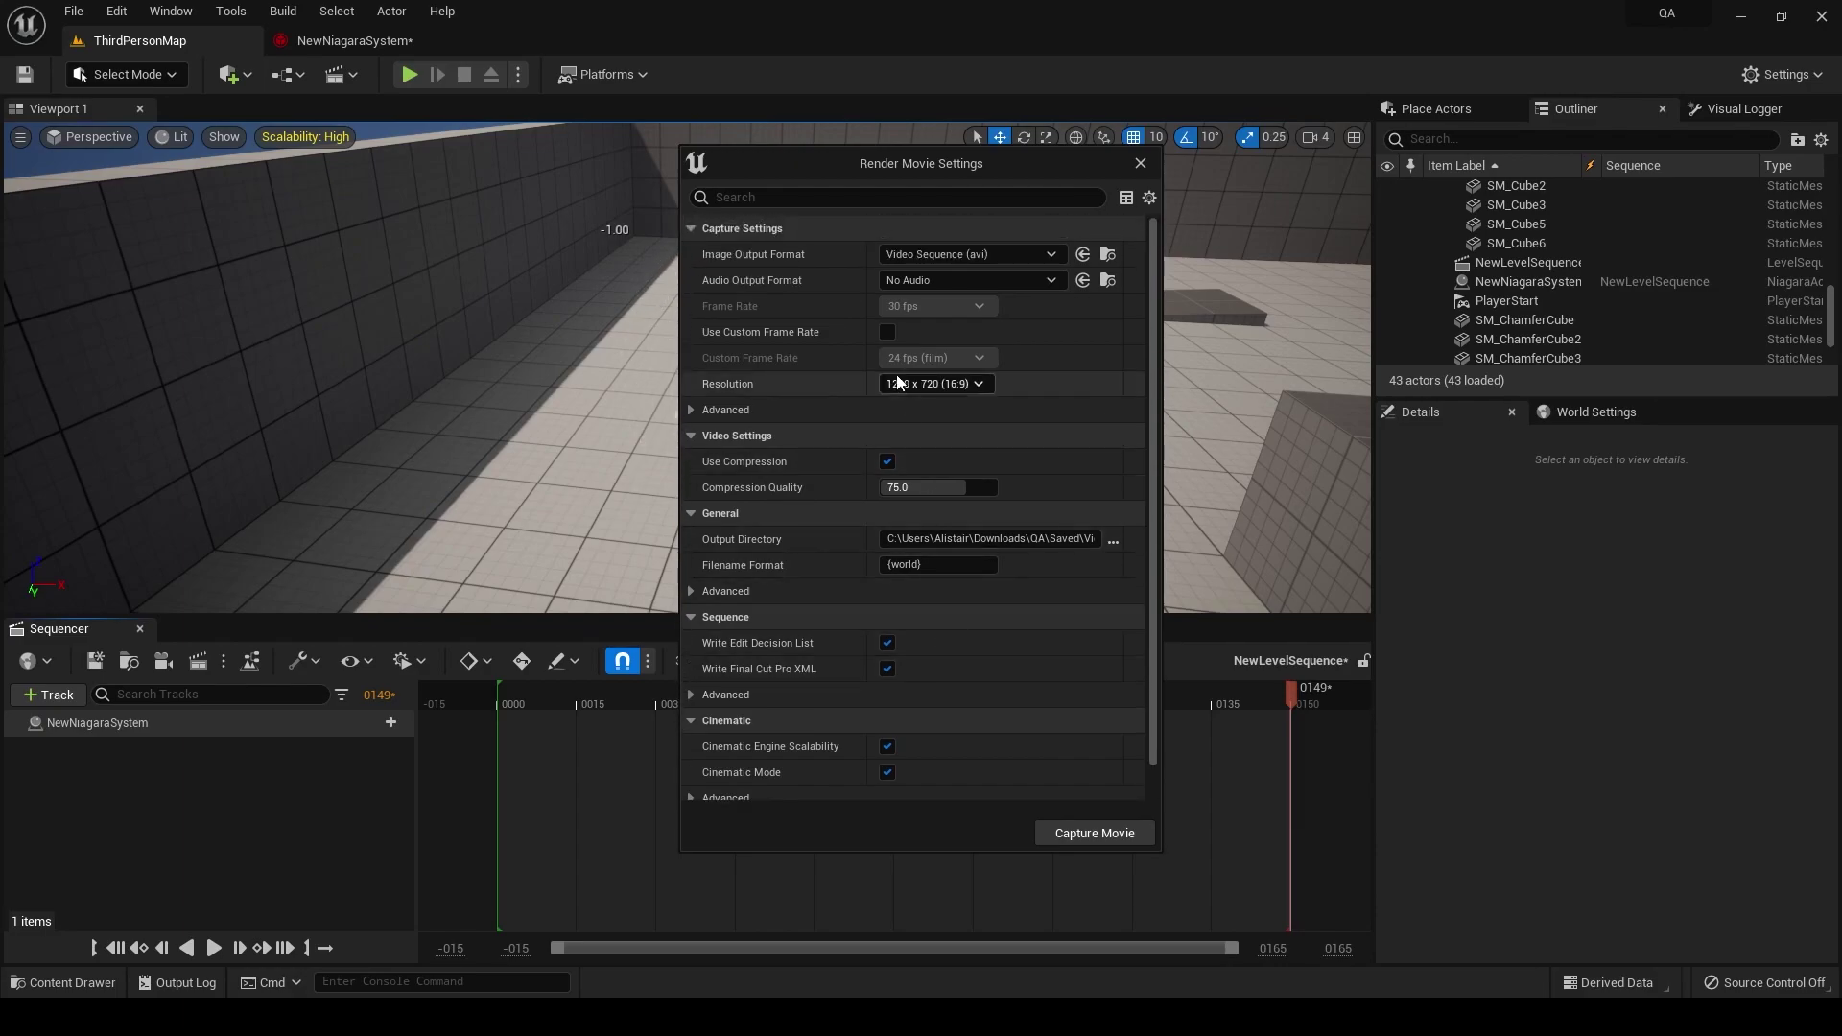
{"action": "left_click", "coordinate": [972, 253]}
{"action": "left_click", "coordinate": [1101, 184]}
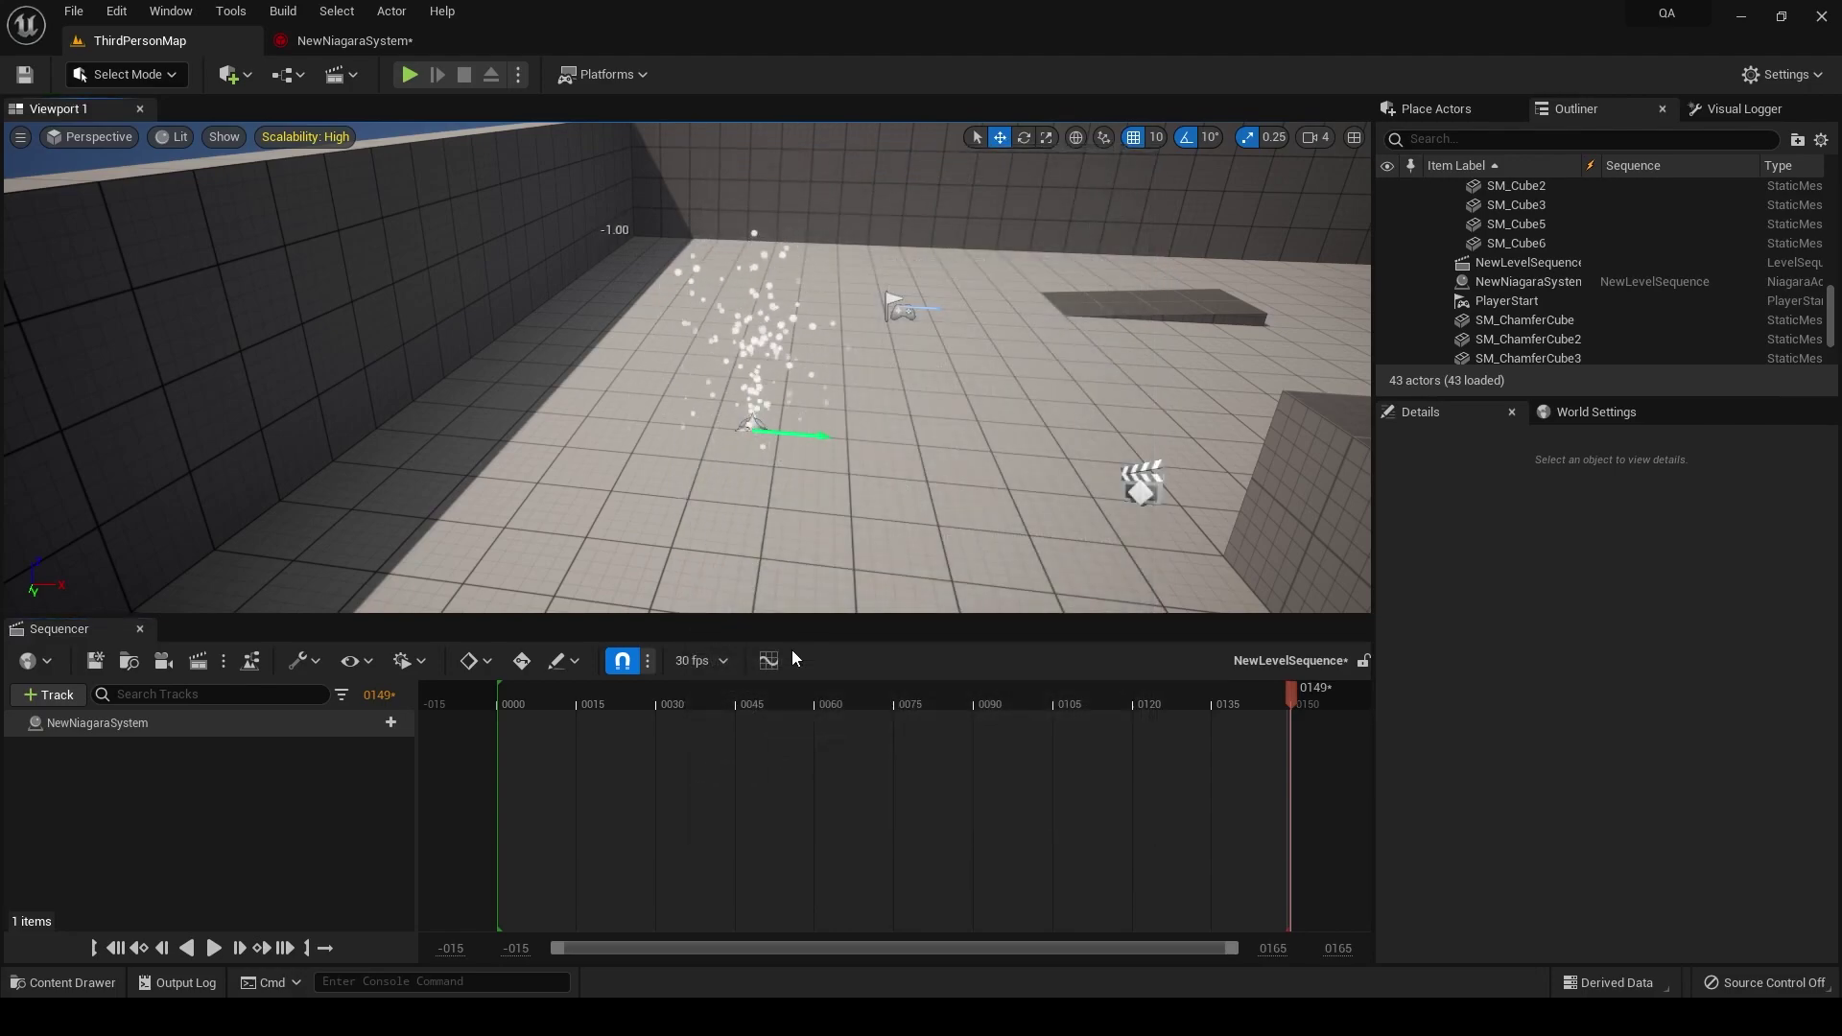
{"action": "left_click", "coordinate": [701, 660]}
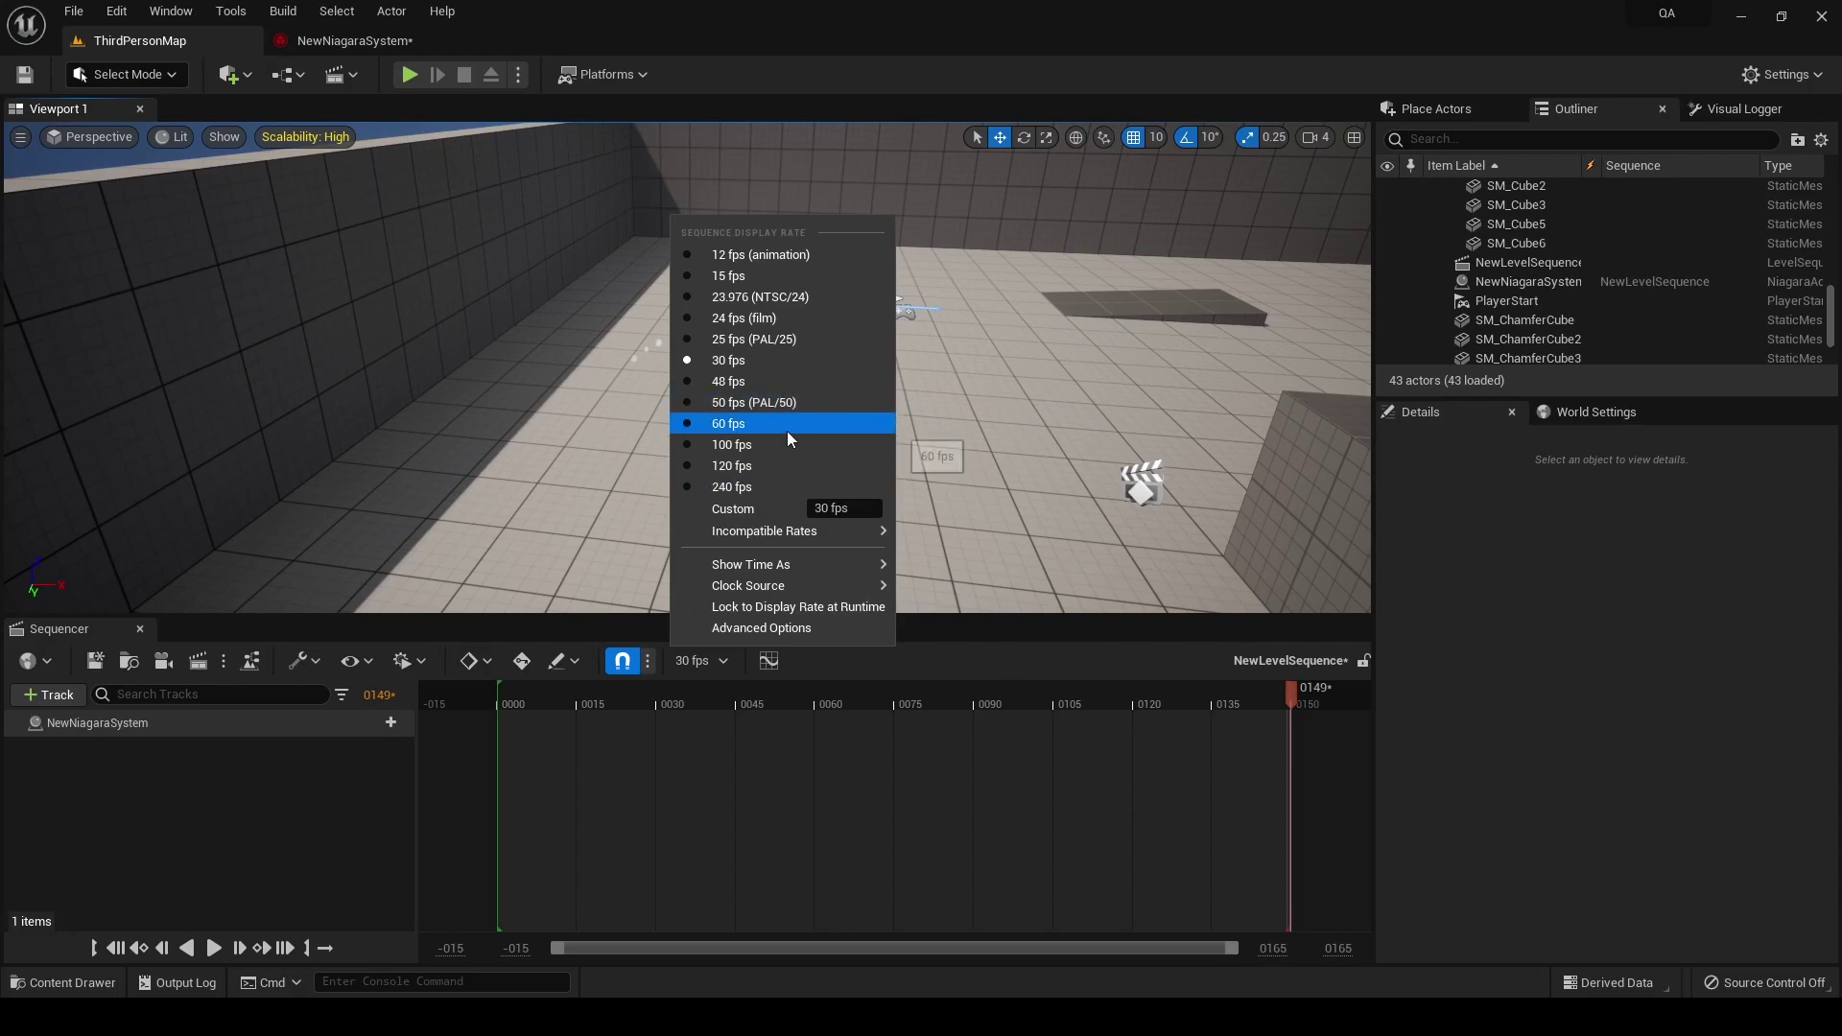
{"action": "left_click", "coordinate": [999, 675]}
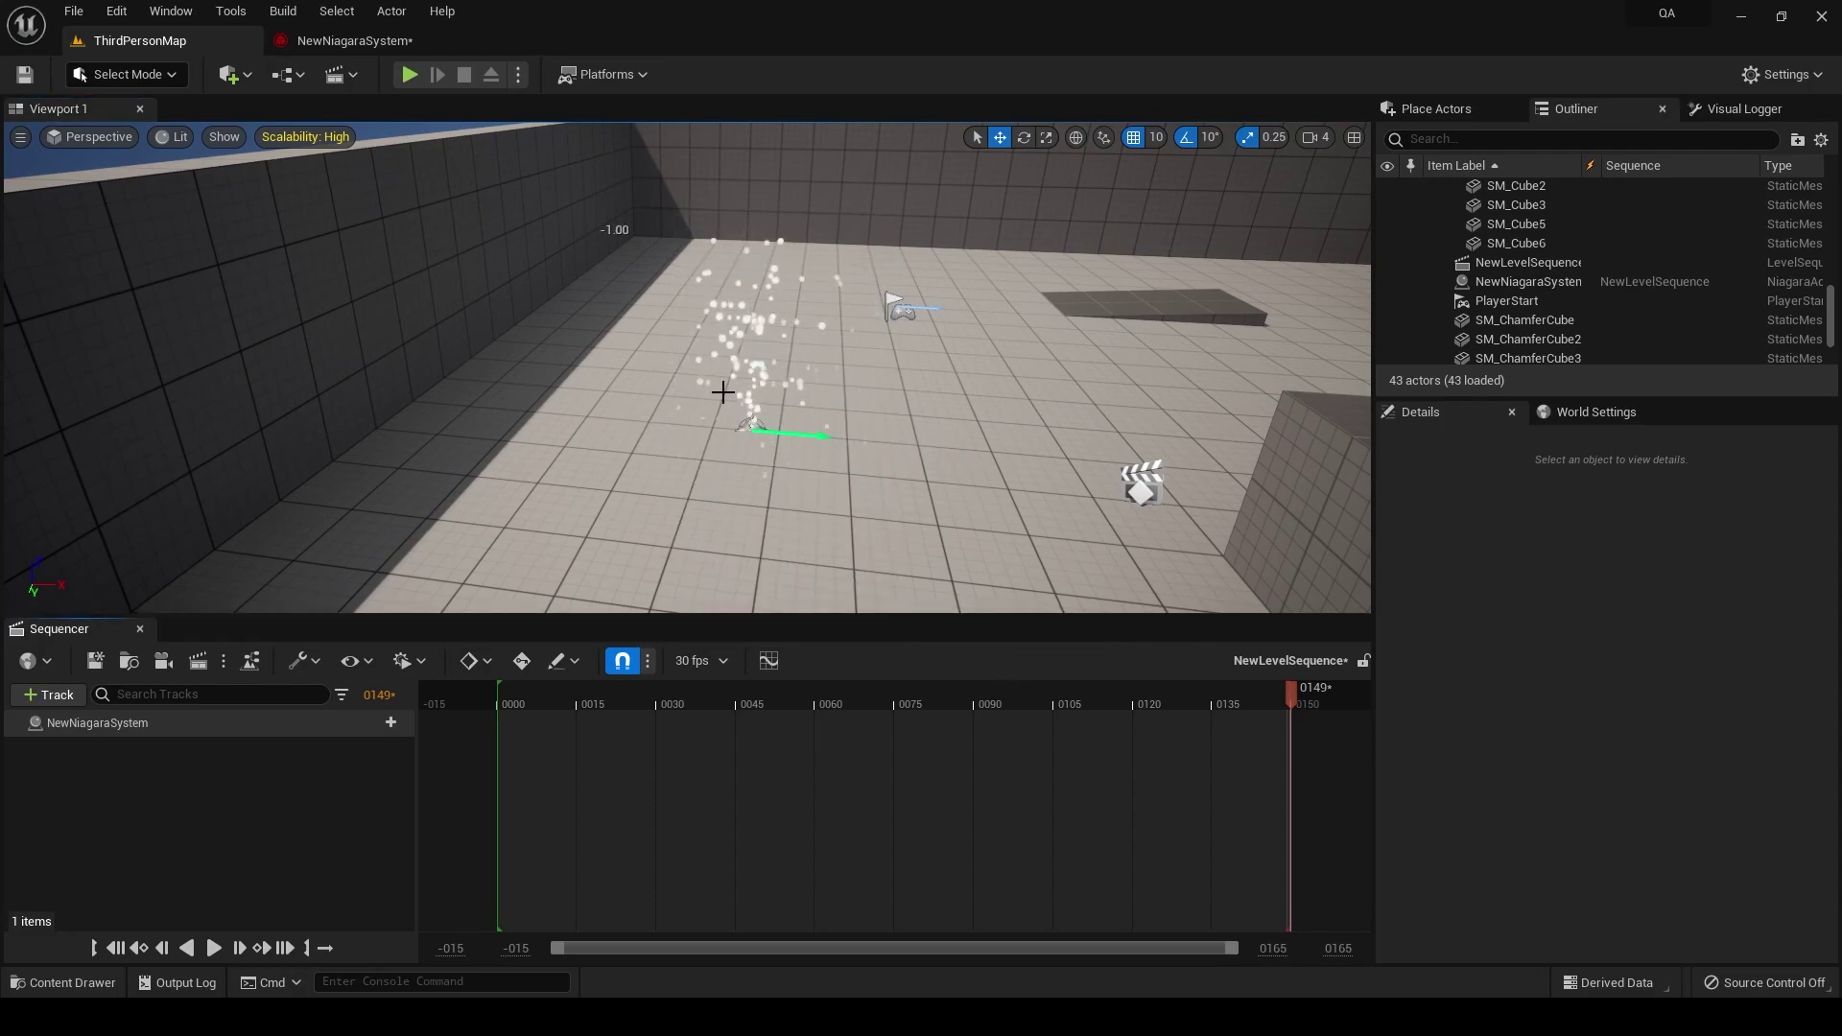